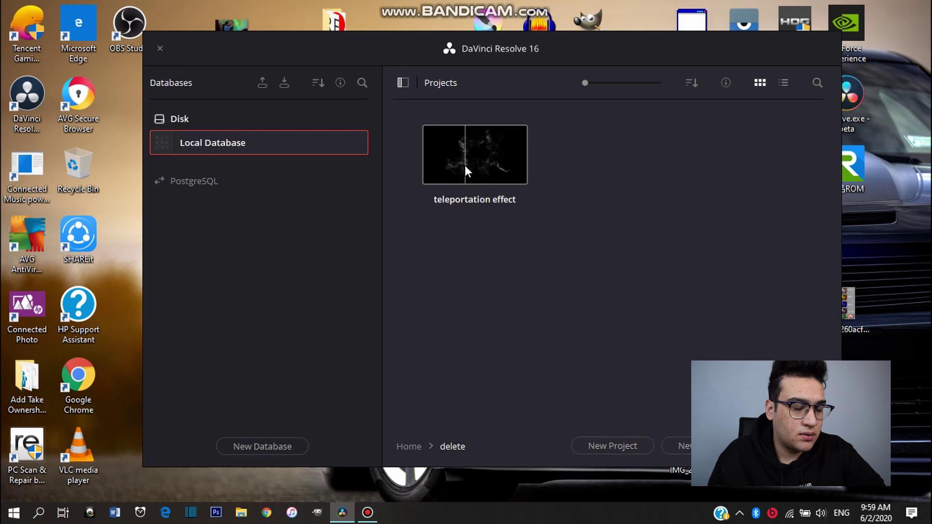
# - Open the teleportation effect project and preview the Trail Swoosh.mp3 sound
pyautogui.doubleClick(500, 161)
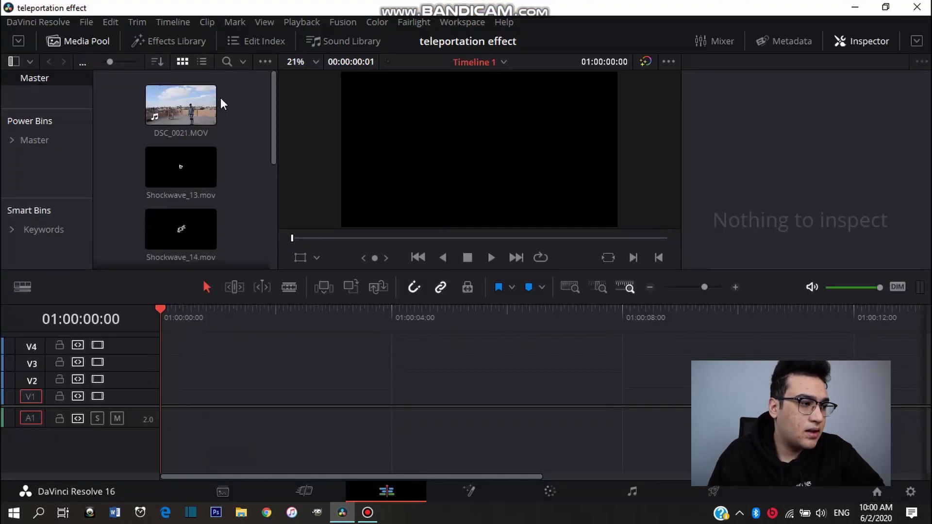
pyautogui.scroll(-2, 221, 96)
pyautogui.scroll(-2, 221, 96)
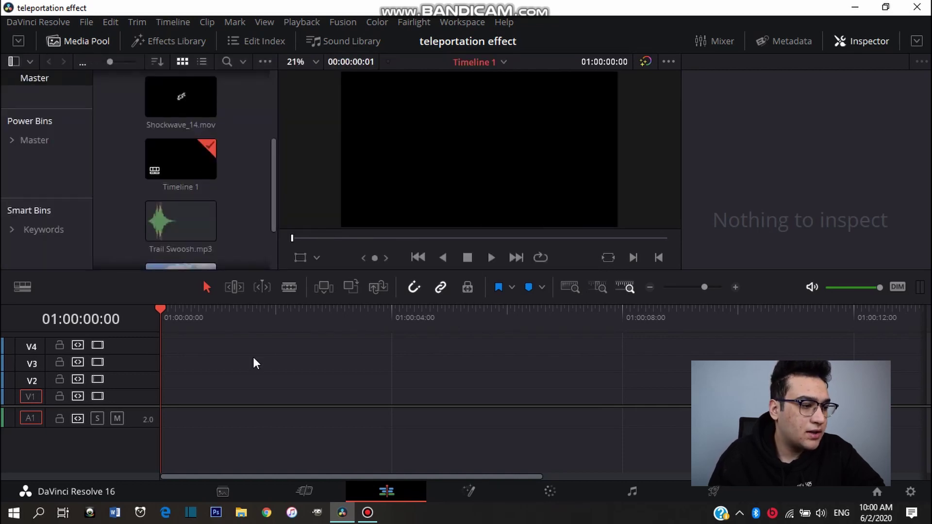
pyautogui.scroll(3, 192, 144)
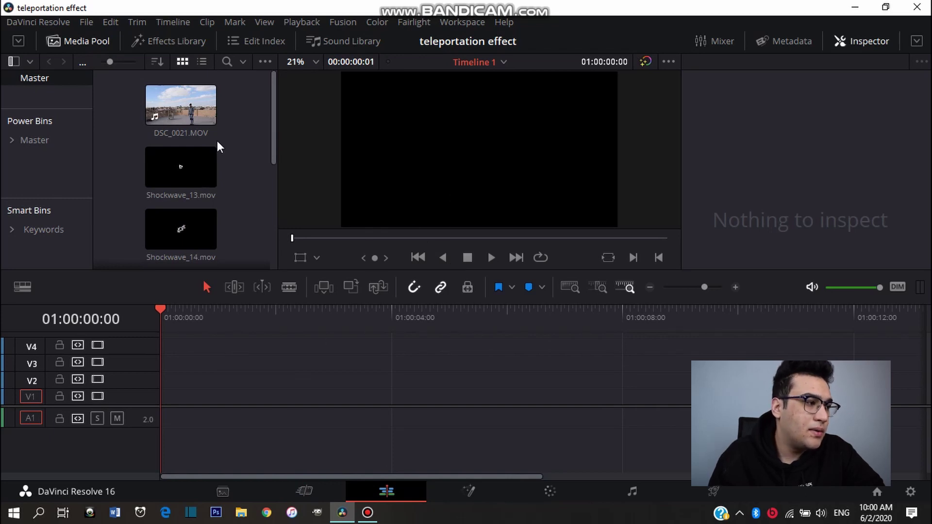
pyautogui.scroll(-3, 215, 133)
pyautogui.scroll(-3, 197, 246)
pyautogui.scroll(3, 200, 194)
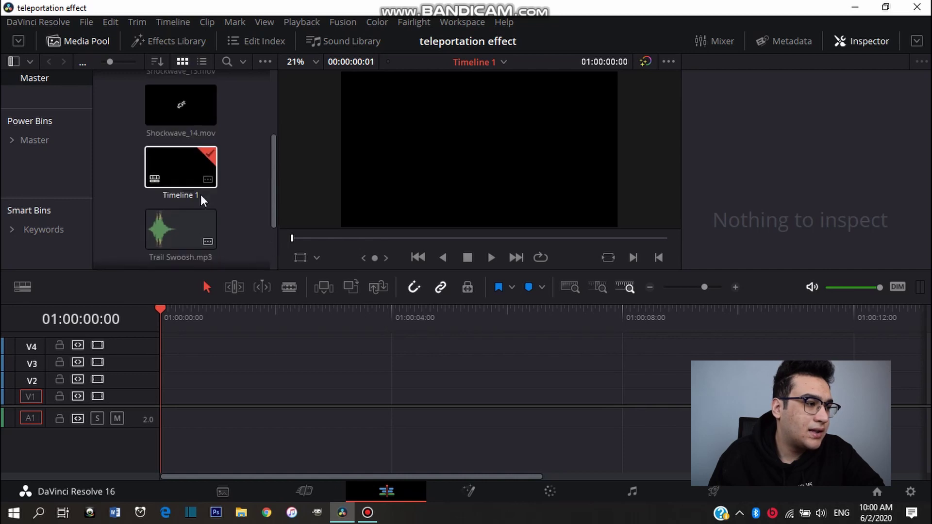
pyautogui.scroll(-2, 200, 194)
pyautogui.doubleClick(183, 185)
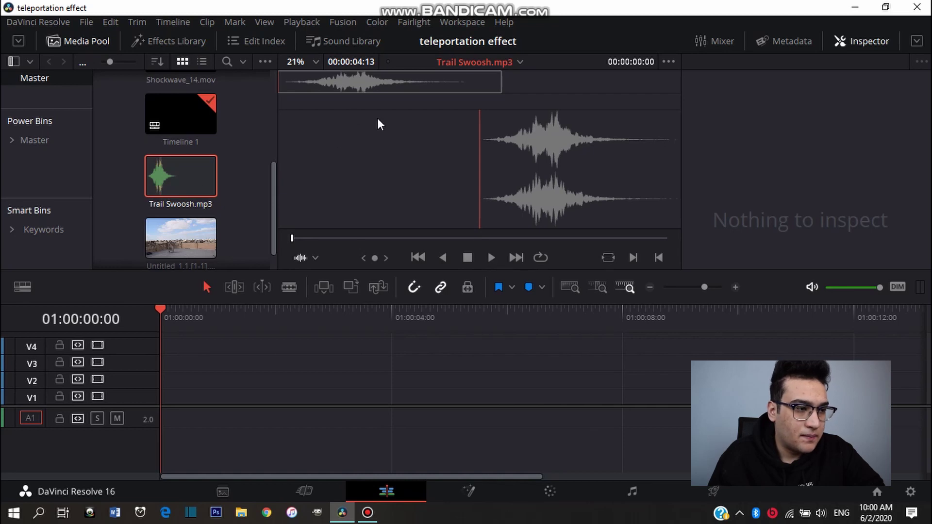
# - Preview Shockwave_13.mov by playing and scrubbing through its animation
pyautogui.scroll(3, 196, 133)
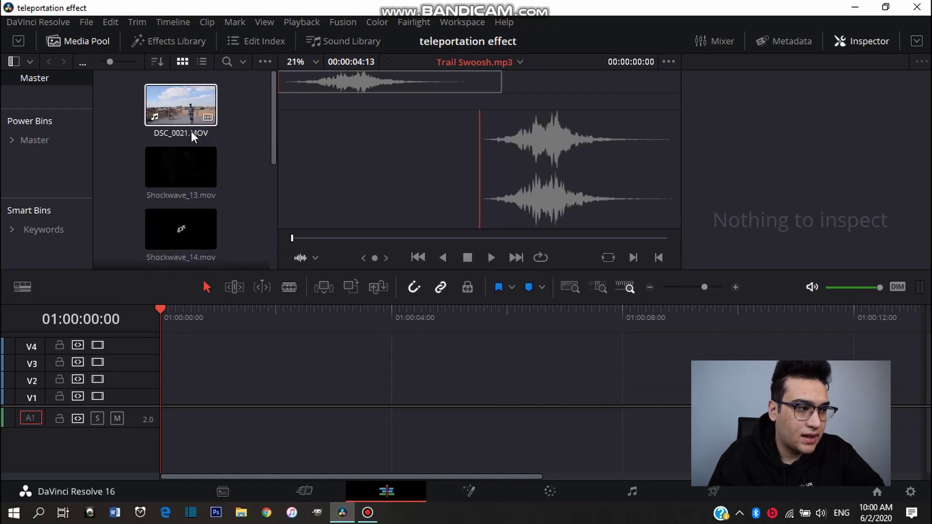
pyautogui.click(192, 165)
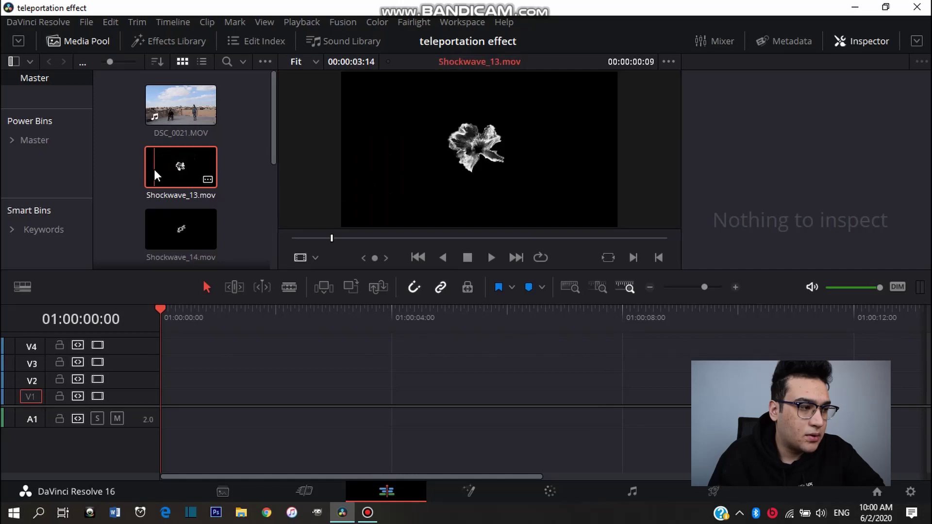
pyautogui.click(491, 257)
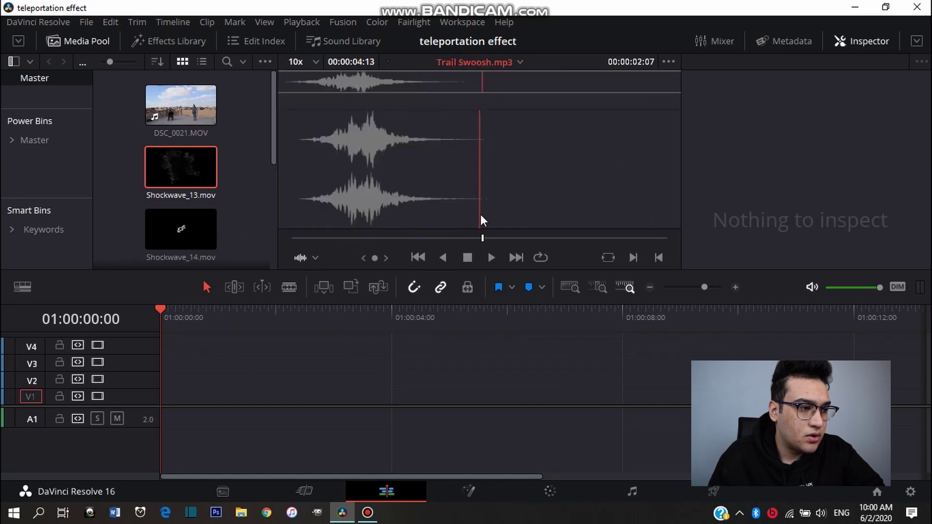
pyautogui.click(182, 187)
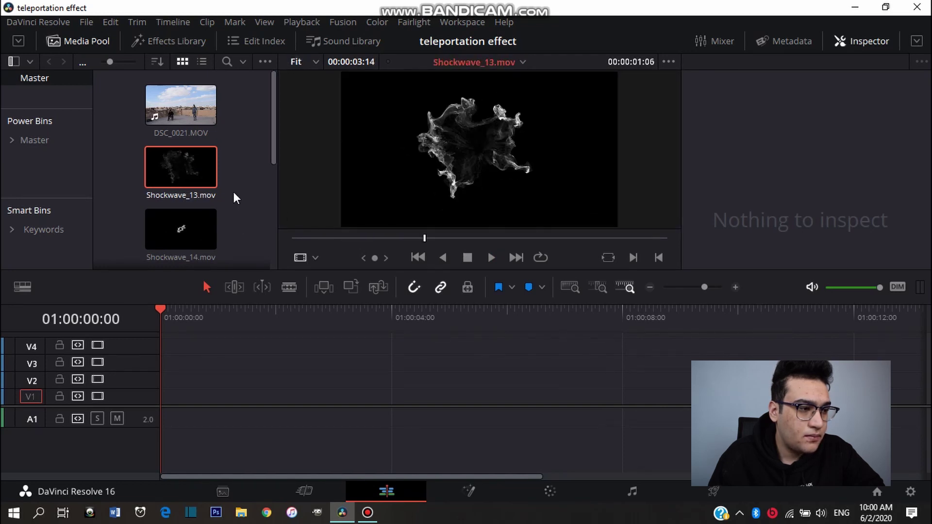
pyautogui.moveTo(486, 238)
pyautogui.mouseDown()
pyautogui.moveTo(503, 238)
pyautogui.moveTo(460, 218)
pyautogui.mouseUp()
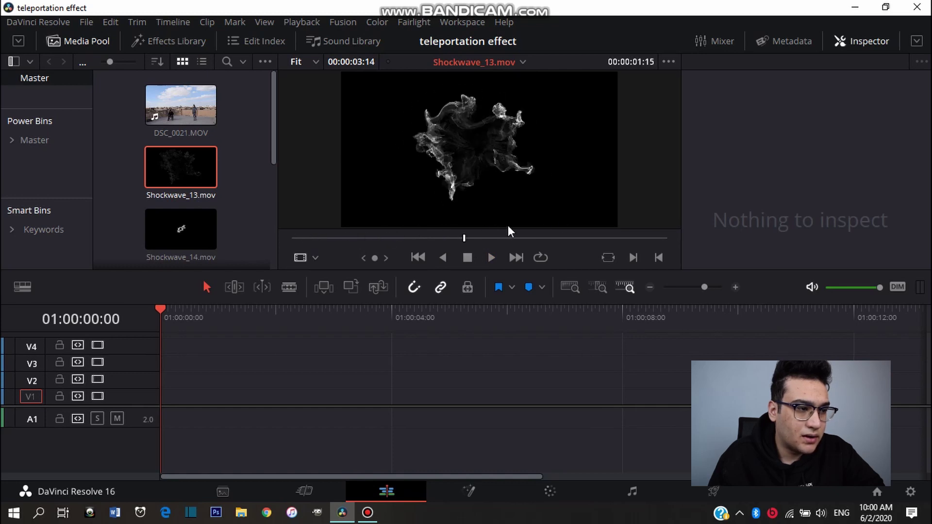
pyautogui.scroll(-2, 205, 159)
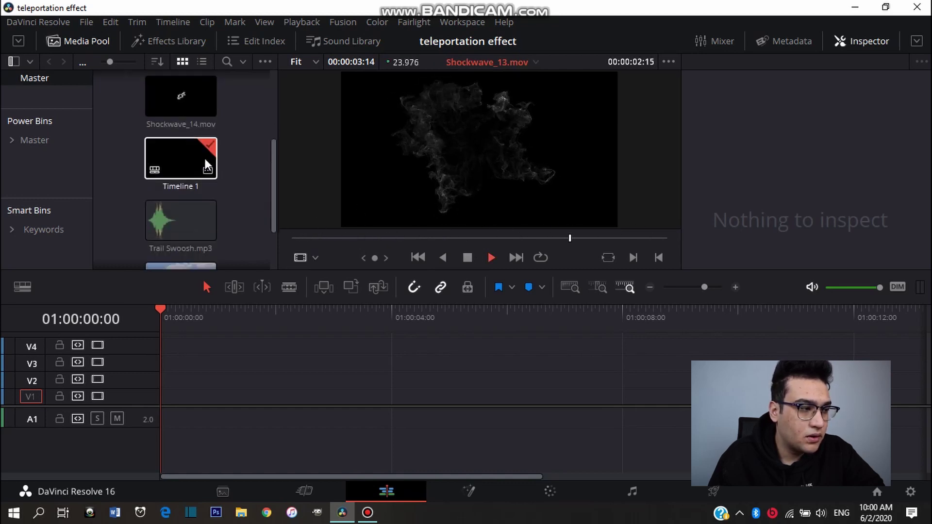
pyautogui.scroll(1, 182, 121)
# - Scrub through Shockwave_14.mov, then look at the rooftop clip DSC_0021.MOV and return to Timeline 1
pyautogui.click(171, 157)
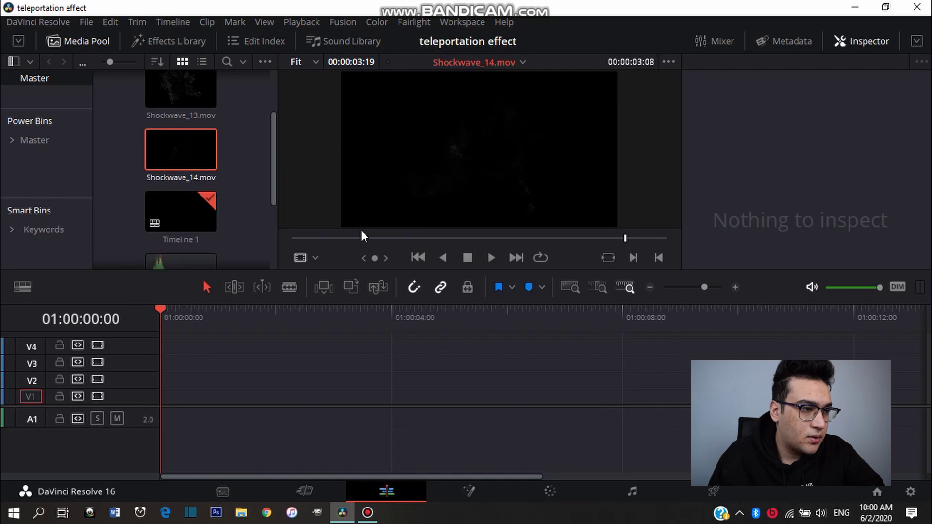
pyautogui.moveTo(278, 239)
pyautogui.mouseDown()
pyautogui.moveTo(428, 260)
pyautogui.moveTo(291, 267)
pyautogui.mouseUp()
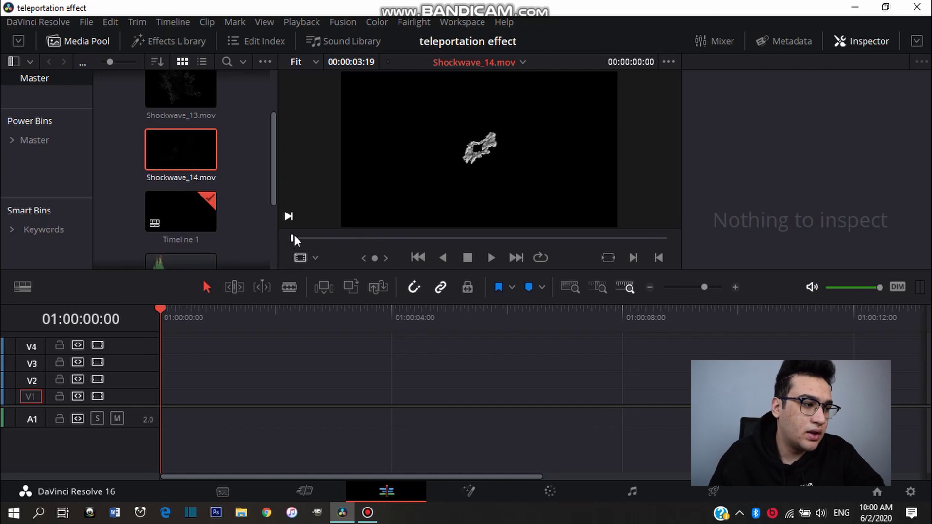
pyautogui.moveTo(294, 238)
pyautogui.mouseDown()
pyautogui.moveTo(505, 211)
pyautogui.moveTo(122, 125)
pyautogui.mouseUp()
pyautogui.scroll(2, 233, 170)
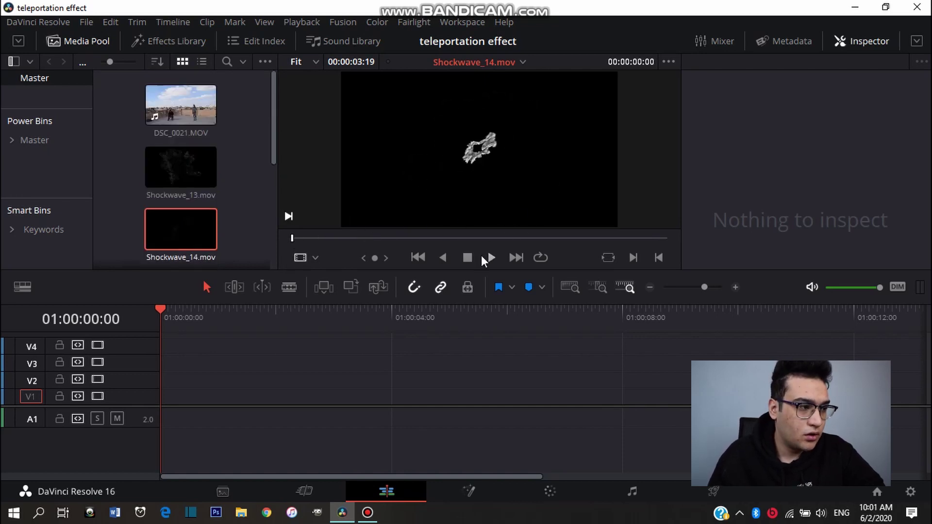
pyautogui.moveTo(316, 245); pyautogui.dragTo(459, 217)
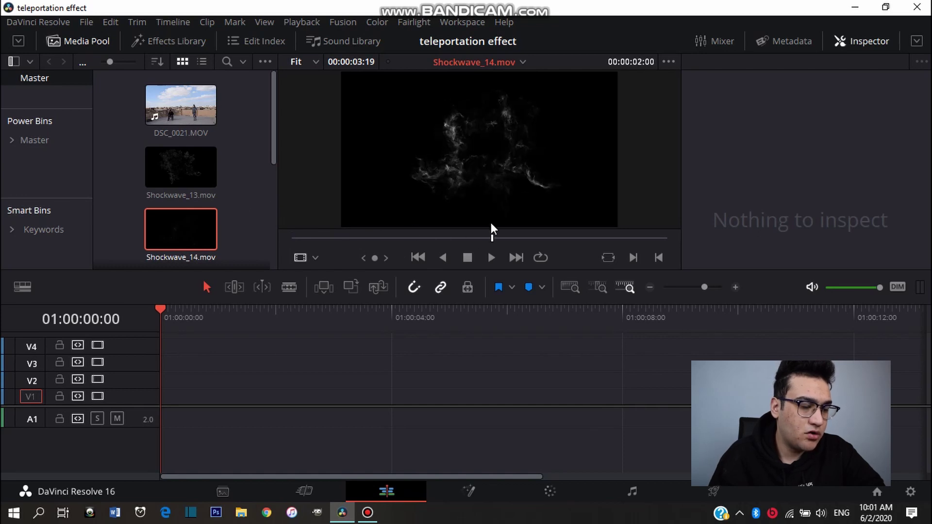
pyautogui.click(182, 99)
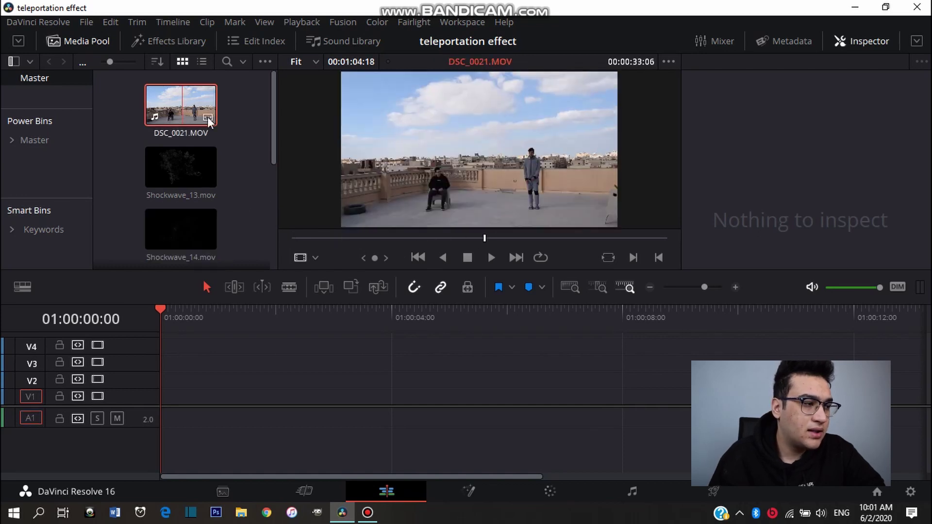
pyautogui.click(181, 322)
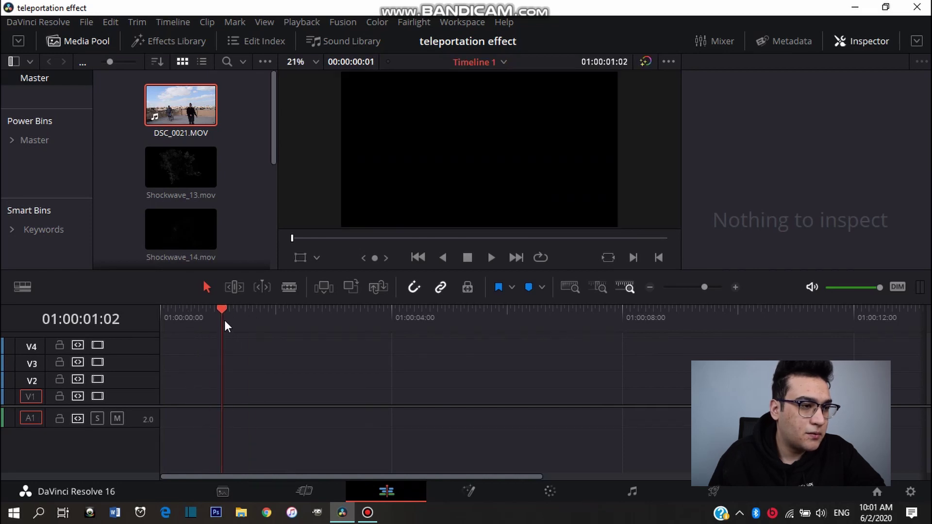
# - Add DSC_0021.MOV to the start of the timeline and move it up to track V2
pyautogui.moveTo(224, 319); pyautogui.dragTo(129, 318)
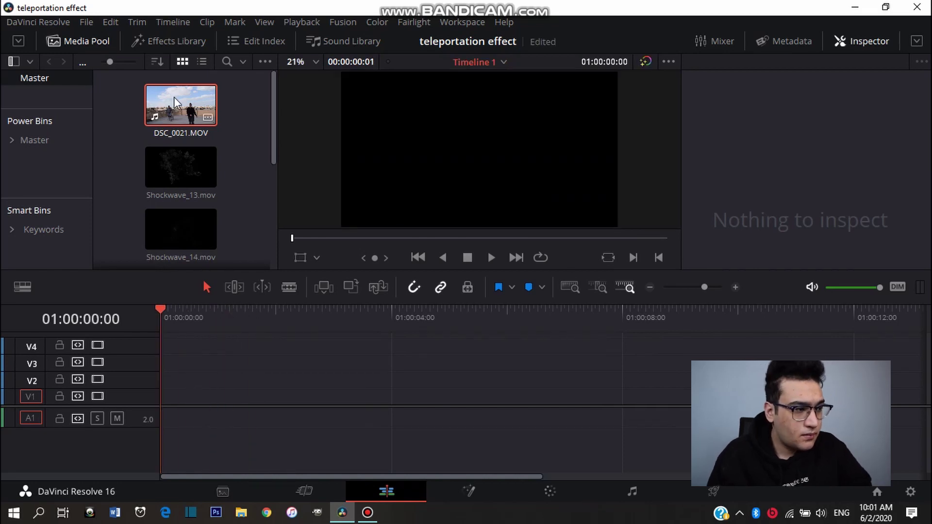
pyautogui.moveTo(180, 104)
pyautogui.mouseDown()
pyautogui.moveTo(248, 358)
pyautogui.moveTo(175, 404)
pyautogui.mouseUp()
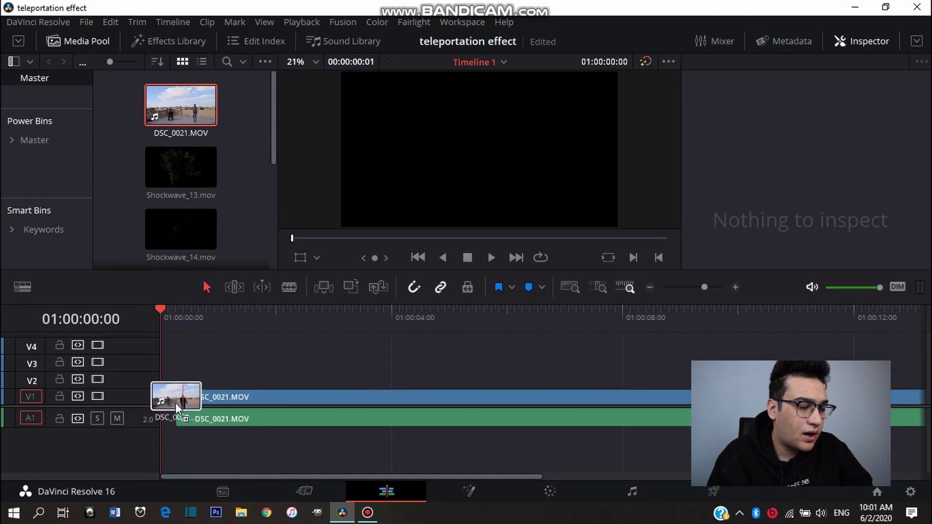
pyautogui.scroll(-3, 197, 114)
pyautogui.scroll(-3, 198, 117)
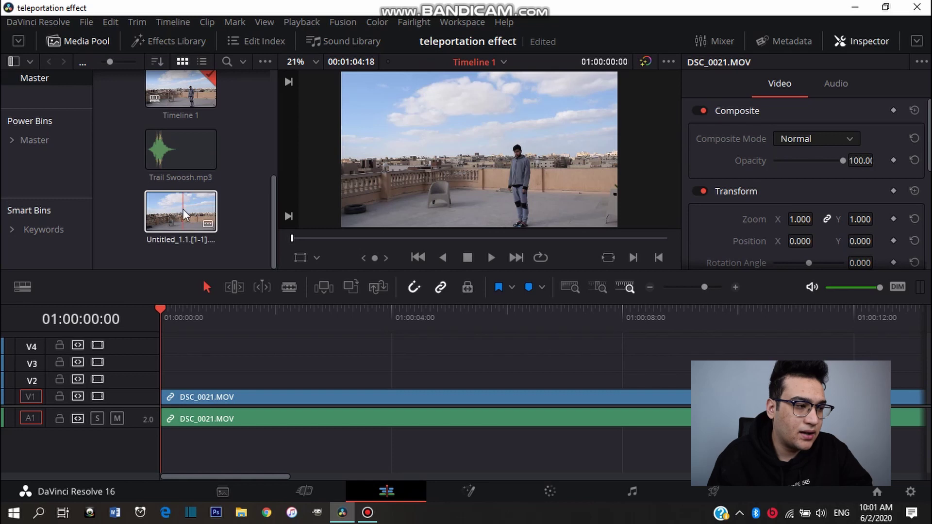
pyautogui.click(299, 397)
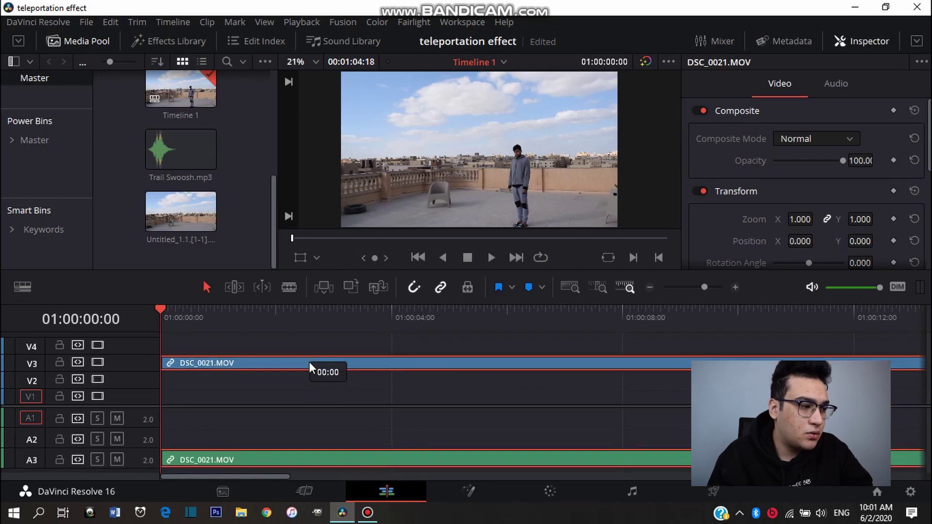
pyautogui.moveTo(304, 379); pyautogui.dragTo(302, 381)
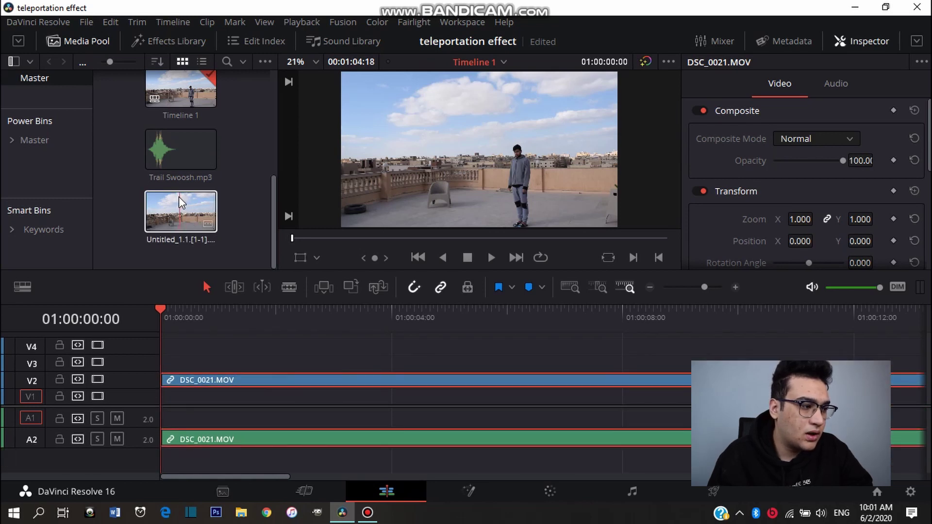
# - Place the Untitled_1.1.[1-1].jpg still on V1 and extend it to about 10 seconds
pyautogui.moveTo(179, 196); pyautogui.dragTo(191, 406)
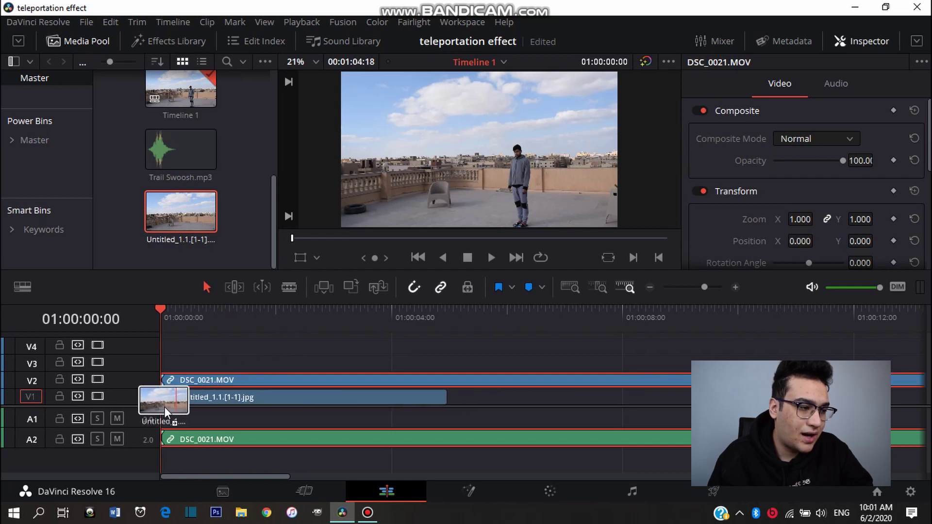
pyautogui.click(446, 399)
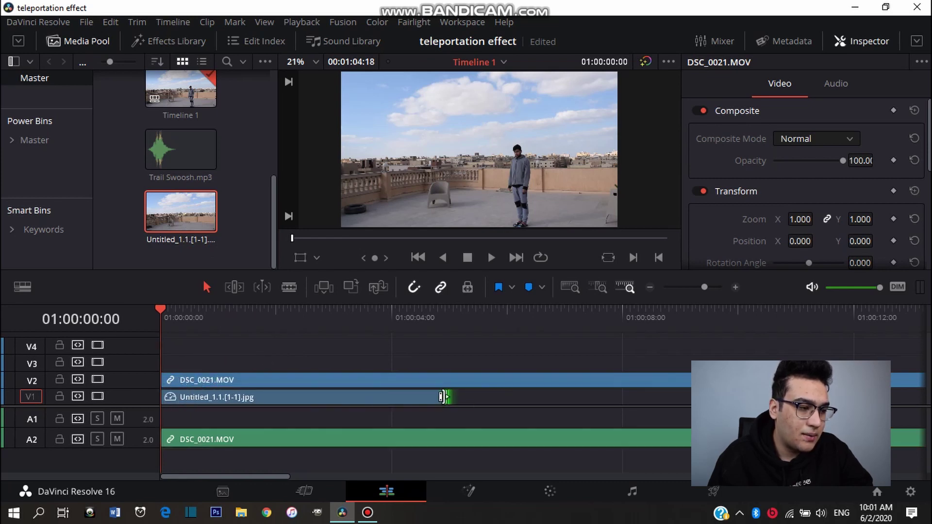
pyautogui.moveTo(443, 397)
pyautogui.mouseDown()
pyautogui.moveTo(902, 397)
pyautogui.moveTo(551, 354)
pyautogui.moveTo(662, 397)
pyautogui.mouseUp()
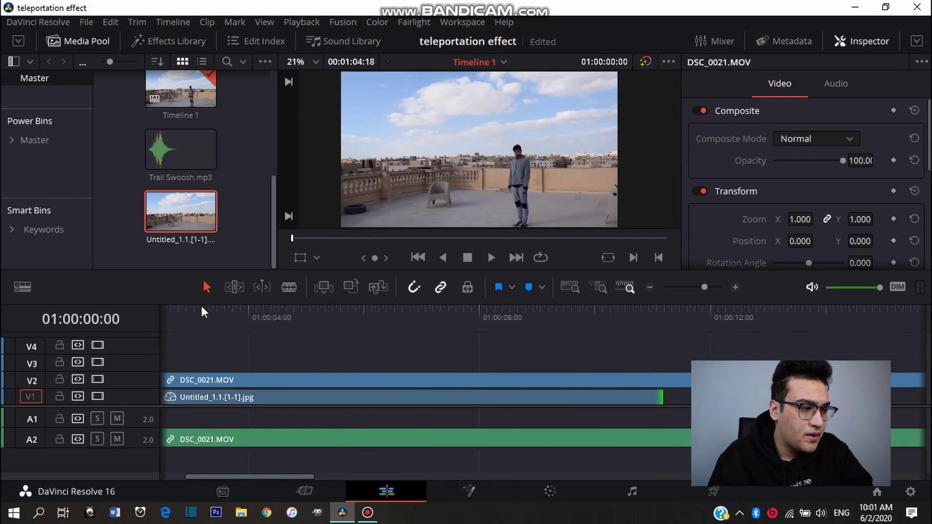
# - Play the two-layer rooftop composite from the start
pyautogui.click(166, 319)
pyautogui.press('space')
pyautogui.press('Home')
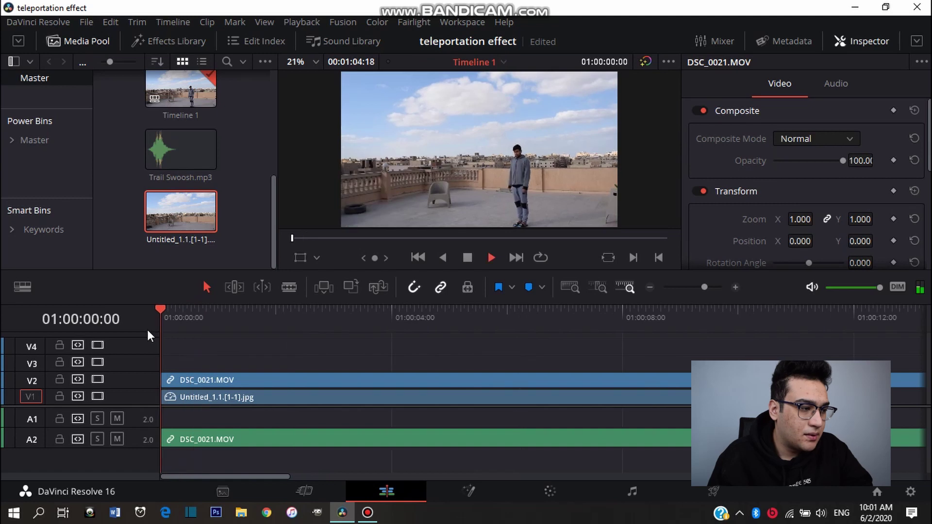
pyautogui.press('space')
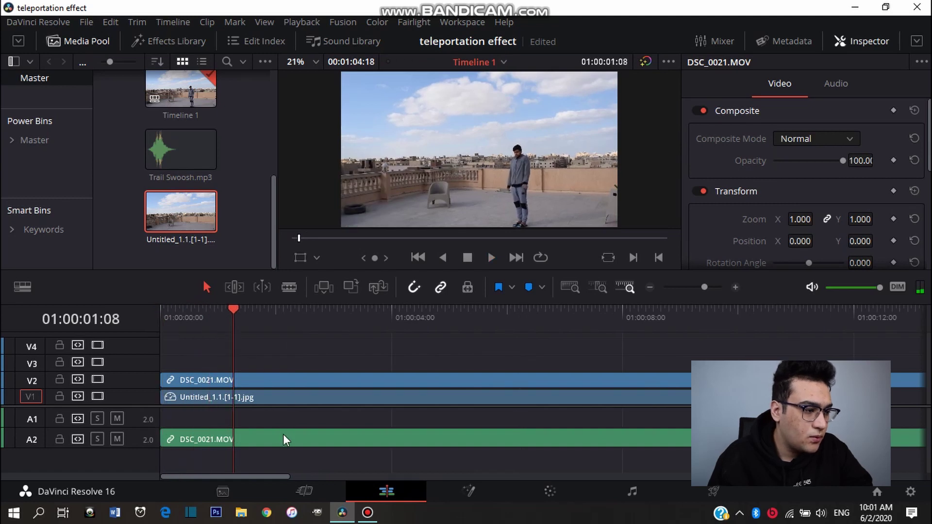
# - Unlink DSC_0021.MOV's audio and delete the audio clip on track A2
pyautogui.rightClick(285, 434)
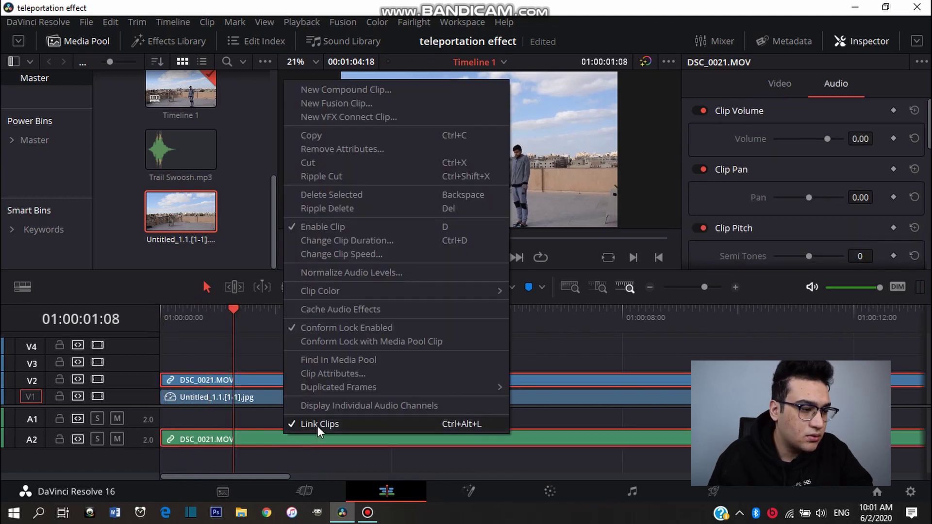
pyautogui.click(318, 427)
pyautogui.click(312, 440)
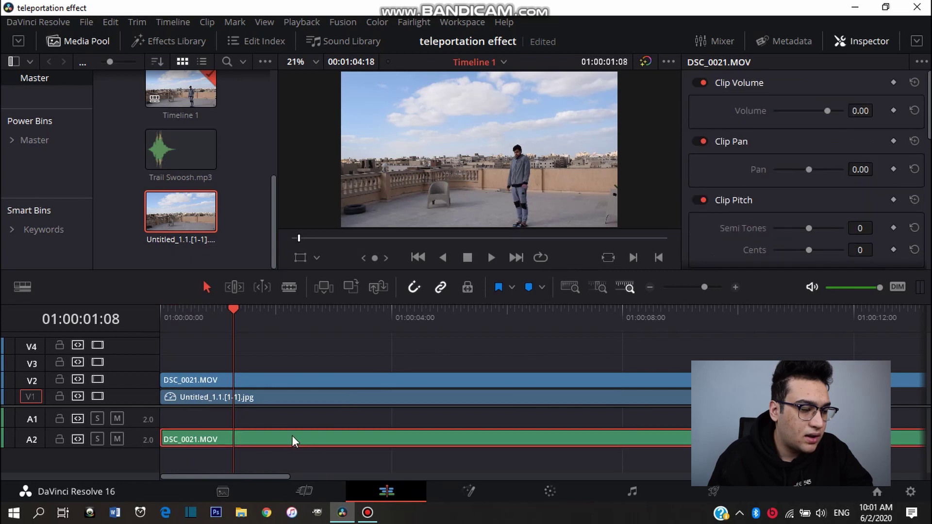
pyautogui.rightClick(251, 434)
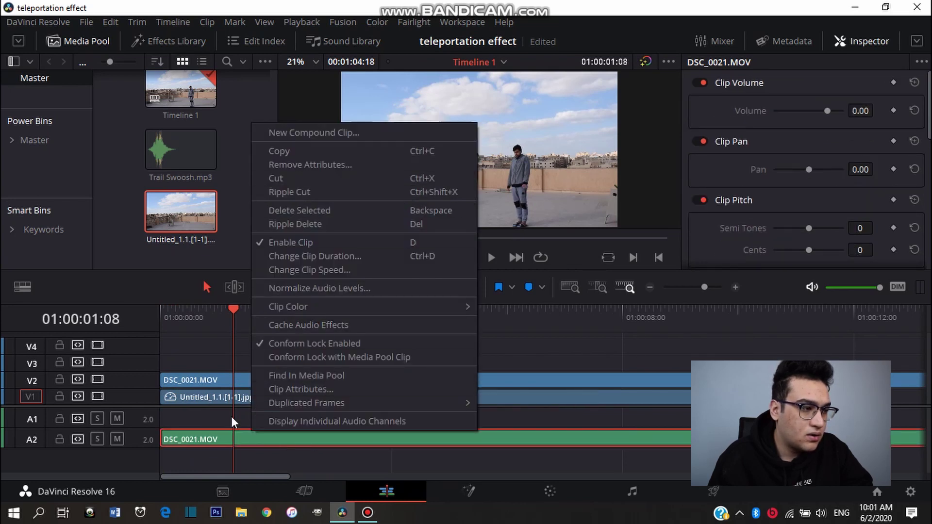
pyautogui.click(230, 439)
pyautogui.press('Delete')
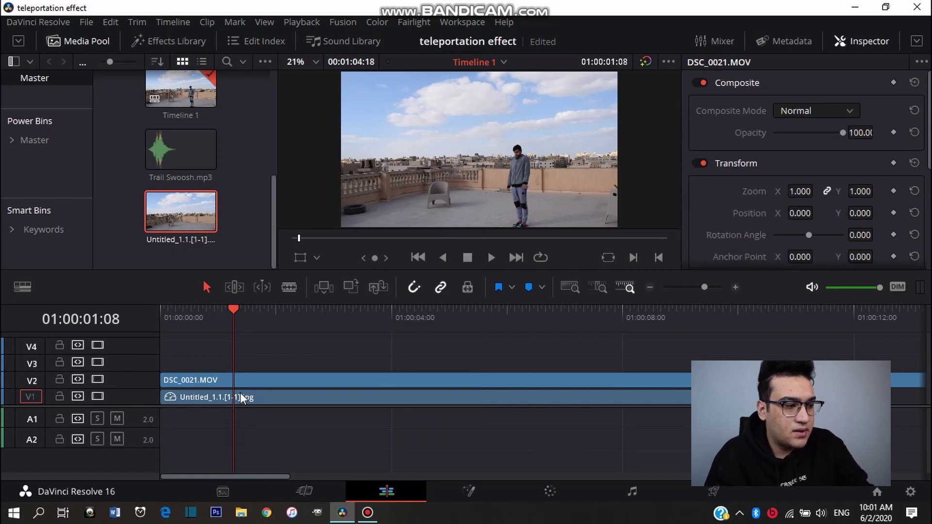
# - Play the edit from the beginning without the audio
pyautogui.press('Home')
pyautogui.press('space')
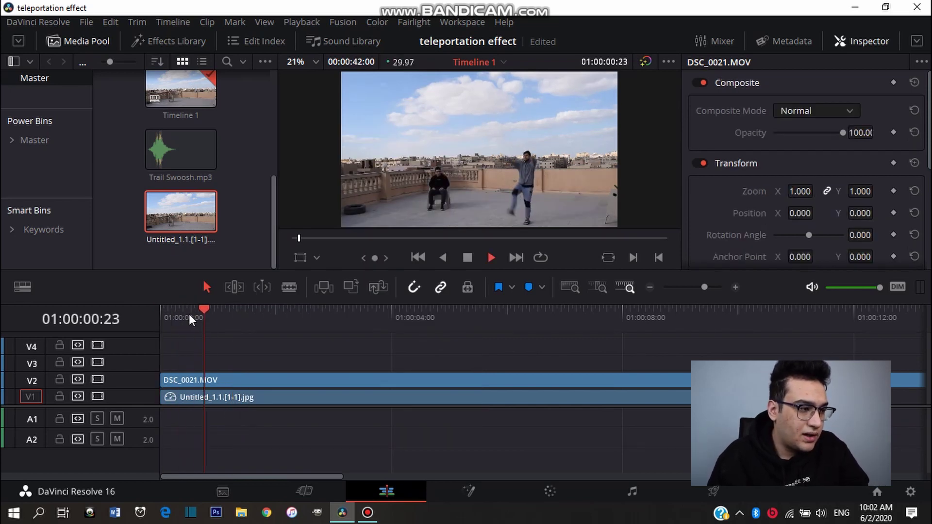
pyautogui.press('space')
# - Find the jump moment and split the rooftop clip on V2 there
pyautogui.moveTo(207, 309); pyautogui.dragTo(165, 315)
pyautogui.press('space')
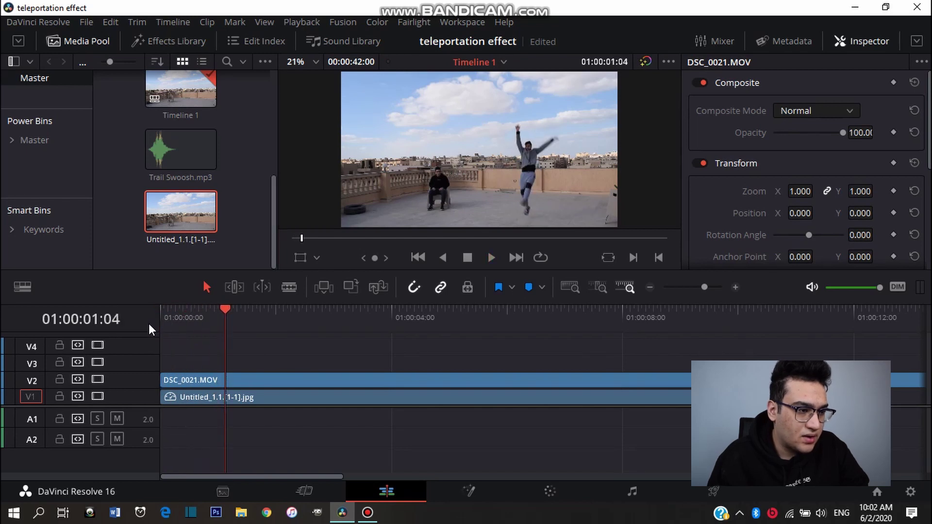
pyautogui.press('j')
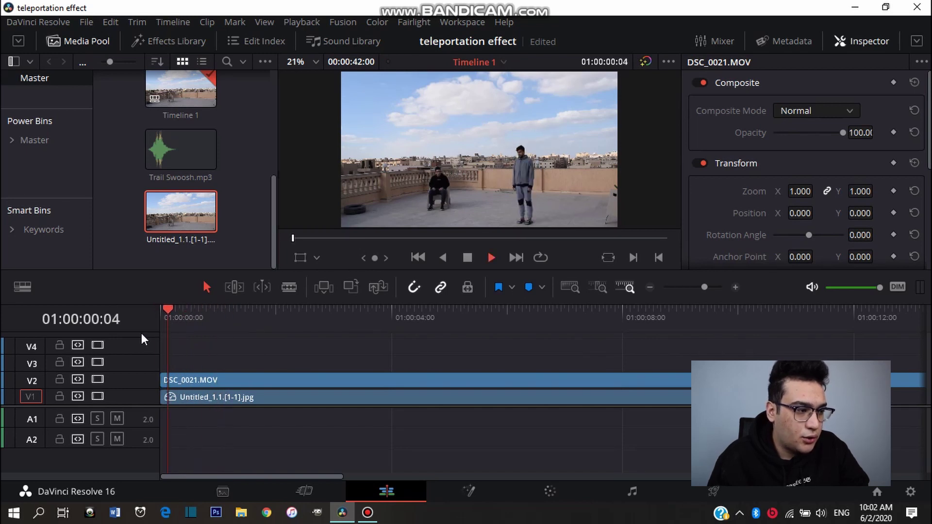
pyautogui.press('l')
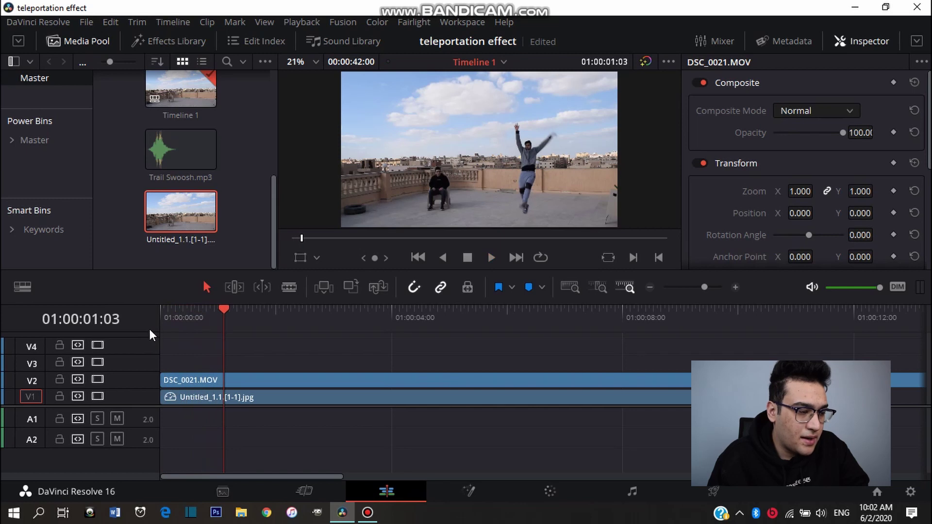
pyautogui.click(291, 380)
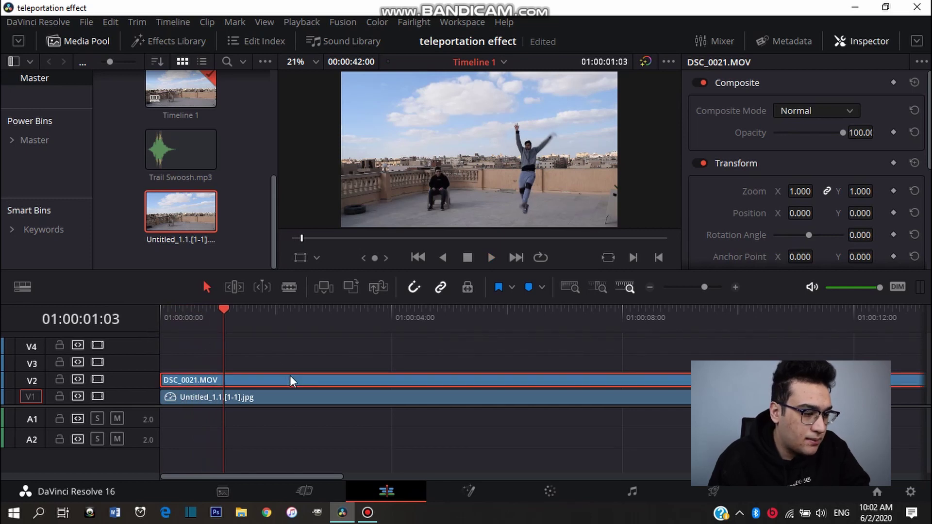
pyautogui.hotkey('ctrl', 'b')
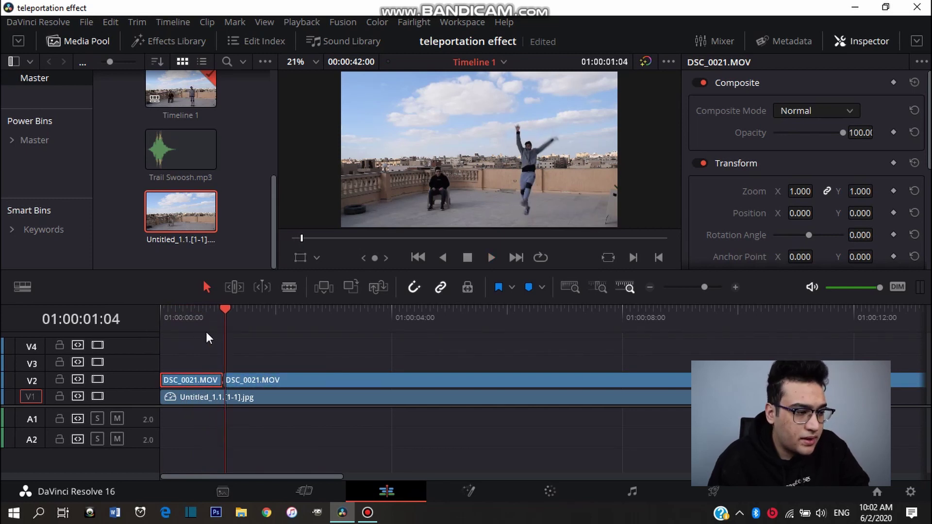
pyautogui.press('Left')
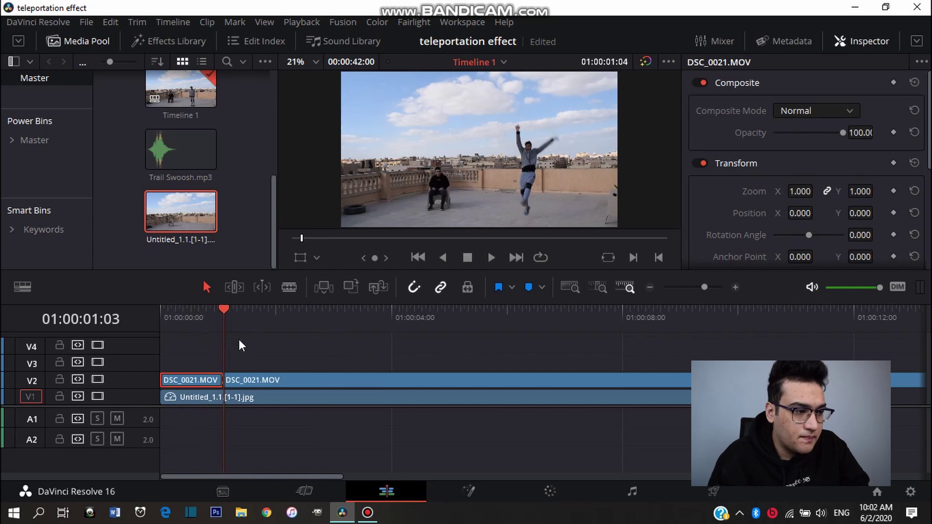
pyautogui.press('Left')
pyautogui.press('Left')
pyautogui.press('Left')
pyautogui.press('space')
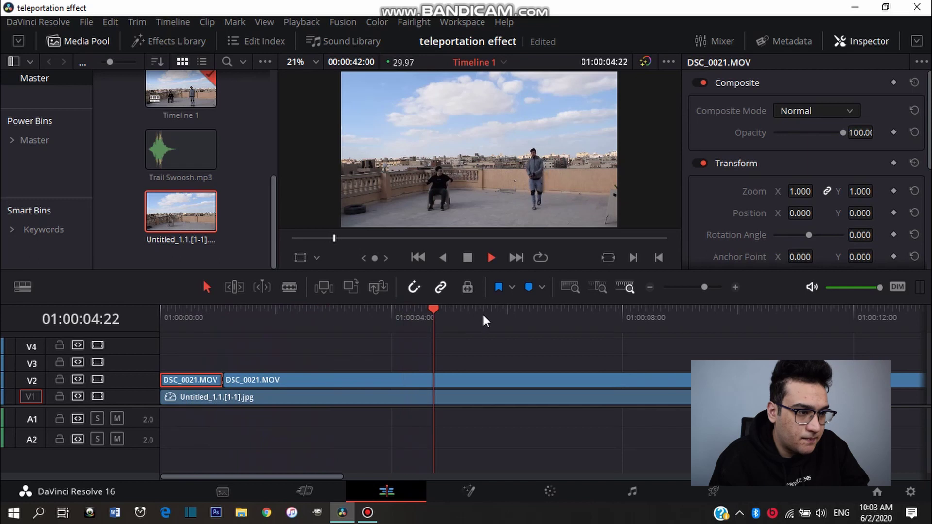
# - Split again where he reappears near 32:23 and delete the middle section, closing the gap
pyautogui.click(663, 310)
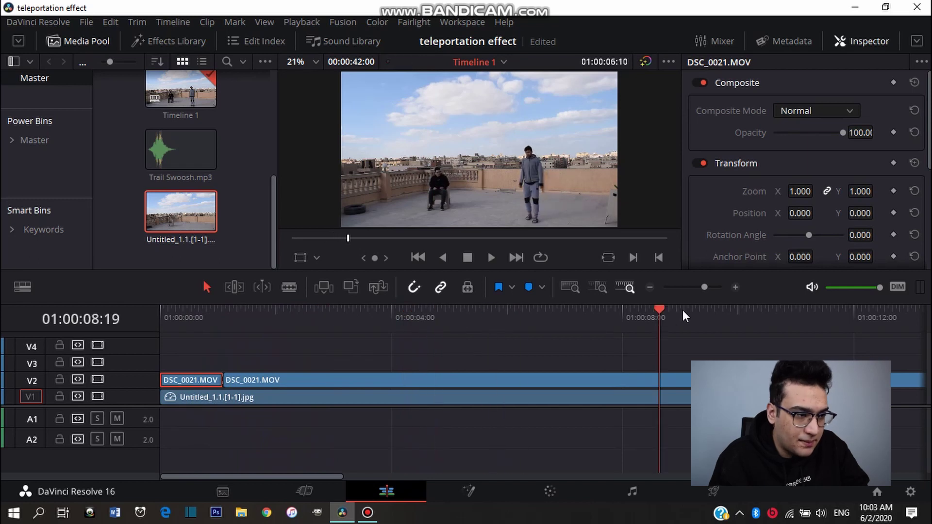
pyautogui.click(761, 307)
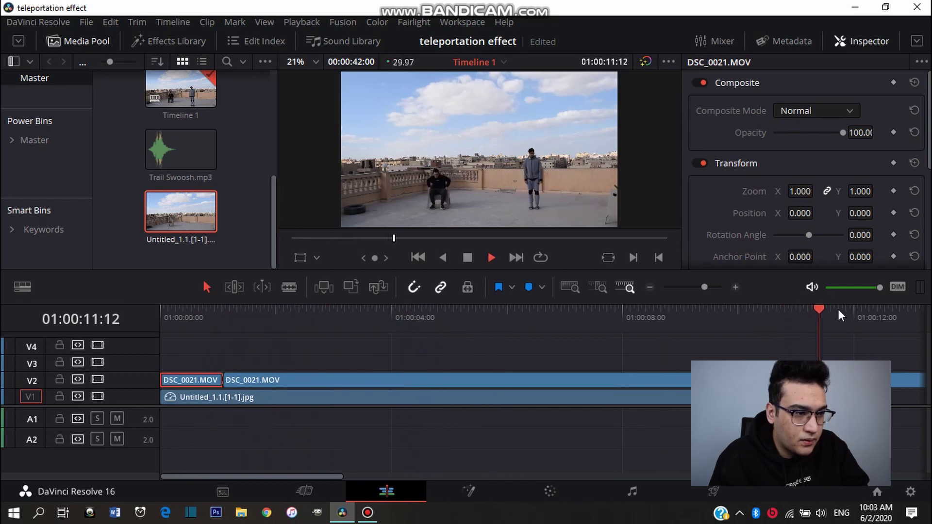
pyautogui.moveTo(872, 311); pyautogui.dragTo(856, 319)
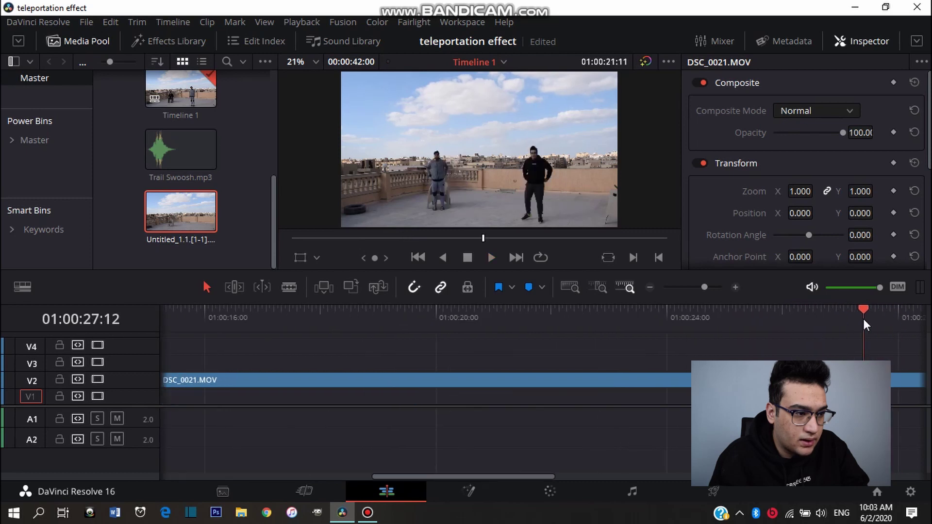
pyautogui.press('space')
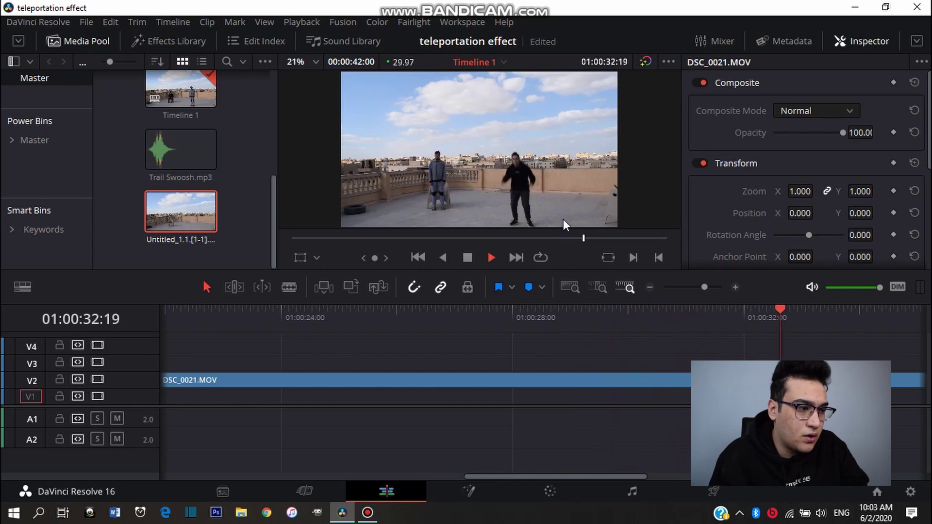
pyautogui.click(494, 260)
pyautogui.moveTo(497, 270); pyautogui.dragTo(495, 285)
pyautogui.press('space')
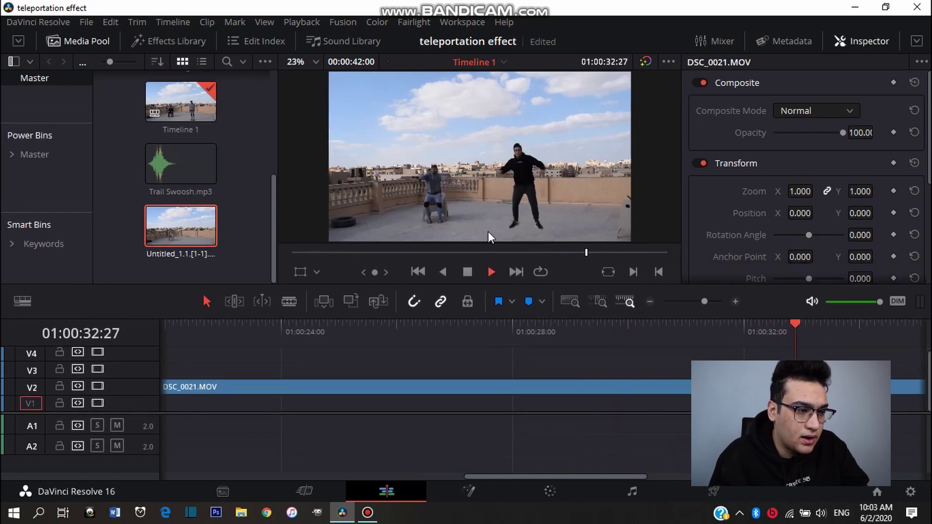
pyautogui.press('space')
pyautogui.moveTo(805, 335)
pyautogui.mouseDown()
pyautogui.moveTo(791, 348)
pyautogui.moveTo(802, 342)
pyautogui.mouseUp()
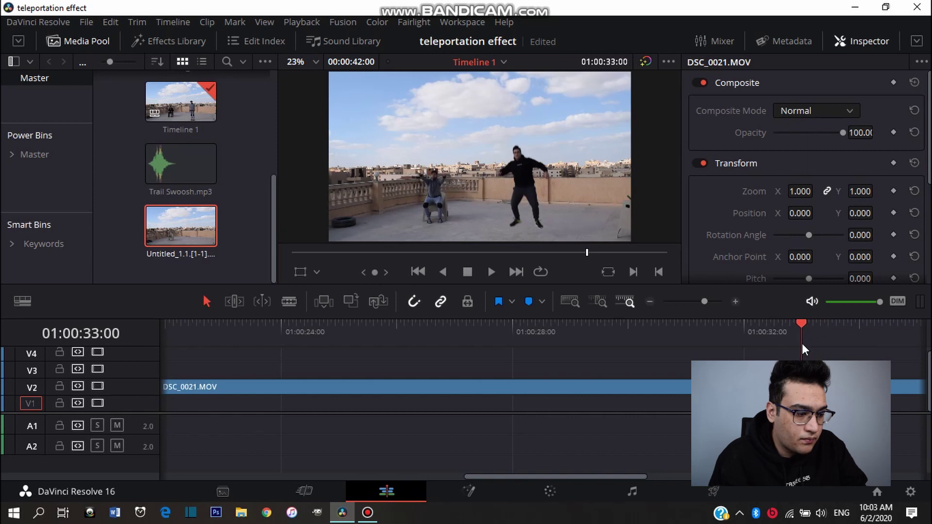
pyautogui.click(767, 386)
pyautogui.hotkey('ctrl', 'b')
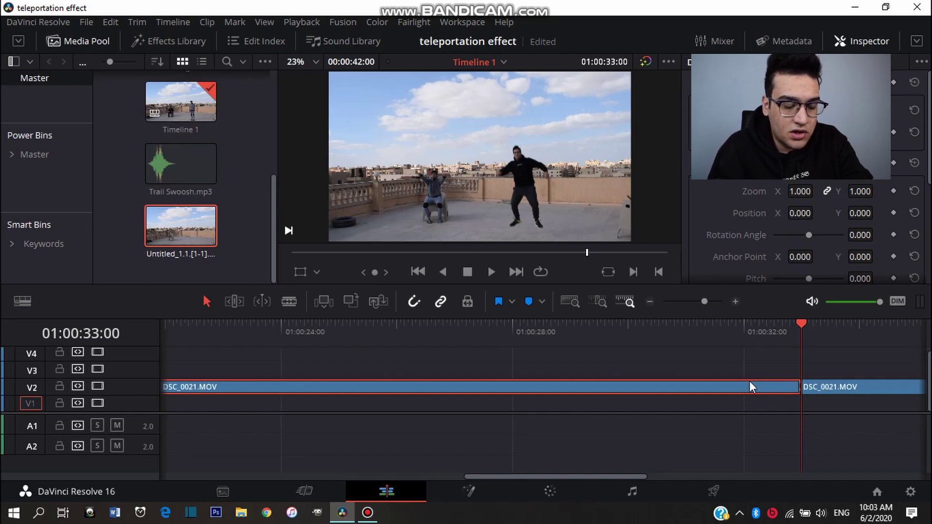
pyautogui.press('Delete')
# - Play back the jump cut from the start several times
pyautogui.moveTo(222, 326); pyautogui.dragTo(141, 328)
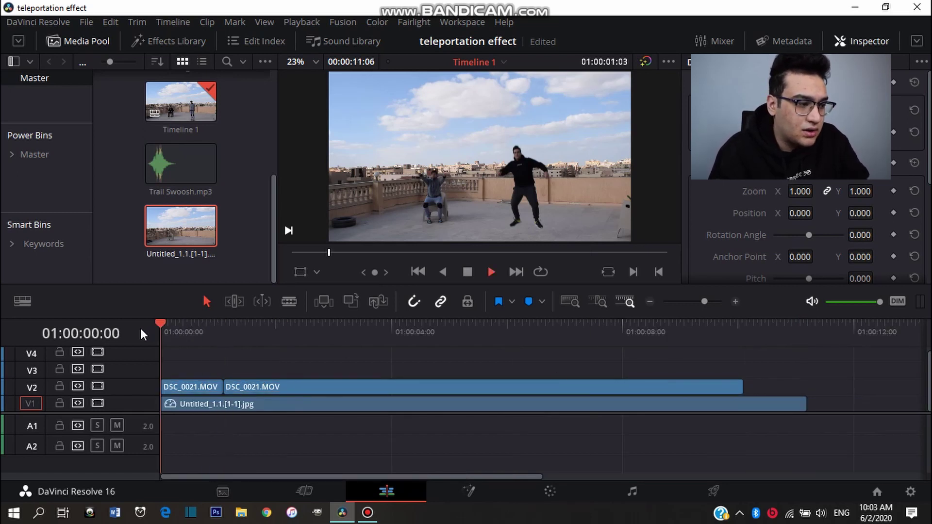
pyautogui.press('space')
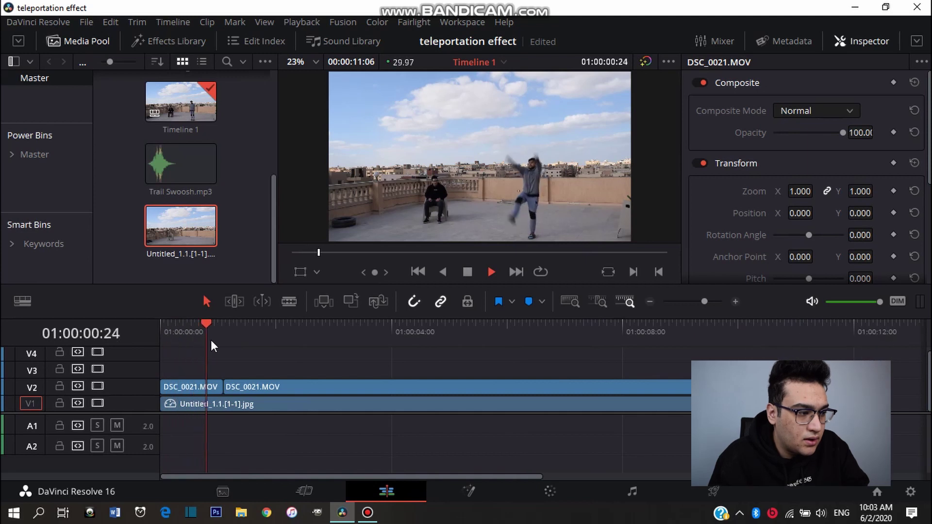
pyautogui.press('space')
pyautogui.click(162, 331)
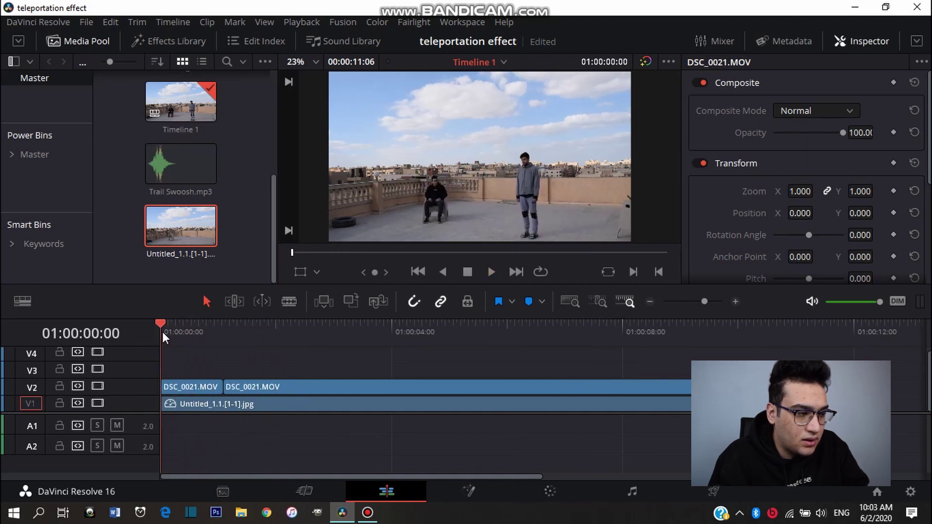
pyautogui.press('space')
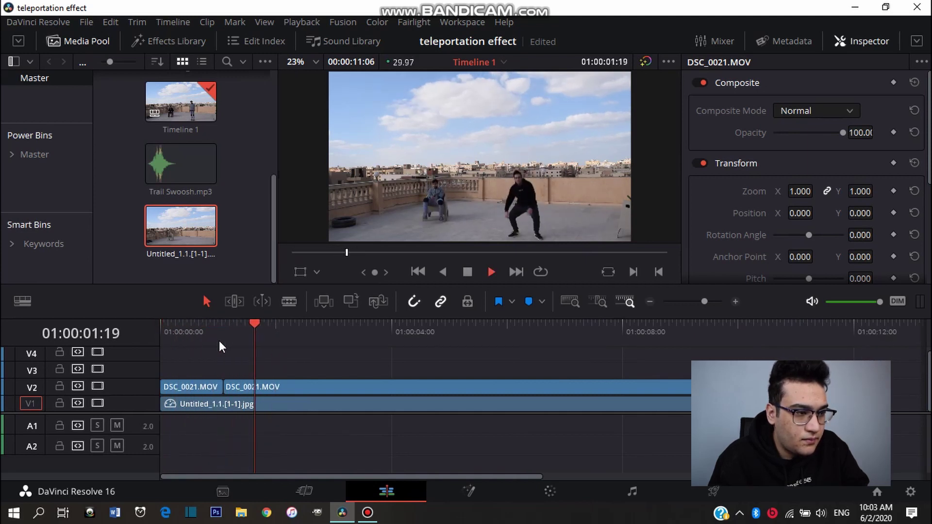
pyautogui.moveTo(214, 332); pyautogui.dragTo(138, 334)
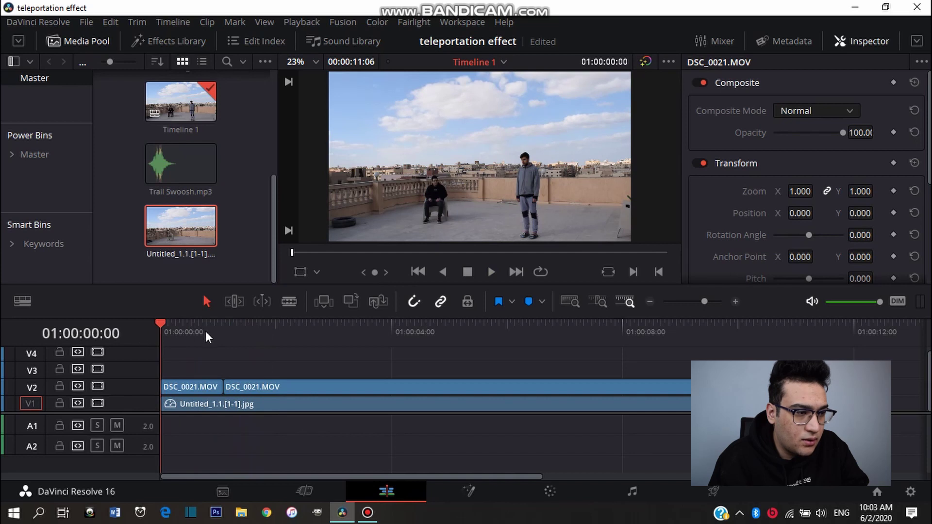
pyautogui.press('space')
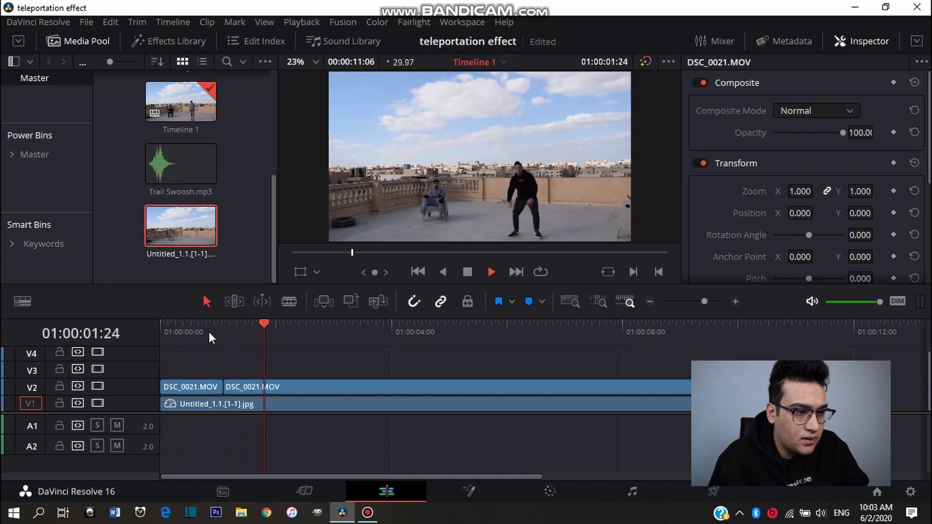
pyautogui.press('space')
# - Shift the second rooftop piece about 01:03 later so the clean plate shows between
pyautogui.moveTo(364, 387)
pyautogui.mouseDown()
pyautogui.moveTo(428, 389)
pyautogui.moveTo(419, 389)
pyautogui.mouseUp()
pyautogui.click(223, 331)
pyautogui.click(202, 329)
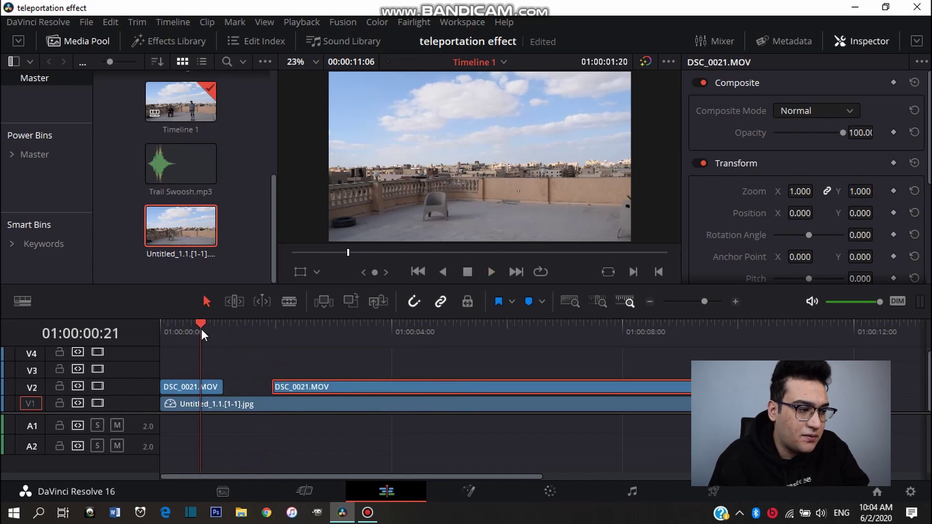
pyautogui.press('space')
pyautogui.press('space')
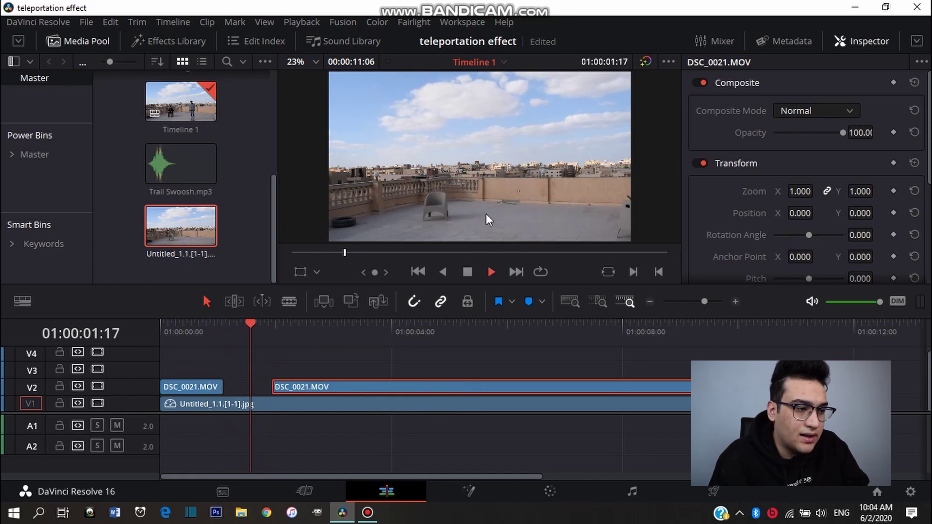
# - Split the second rooftop piece near 06:28 where he walks out and delete the trailing footage
pyautogui.press('space')
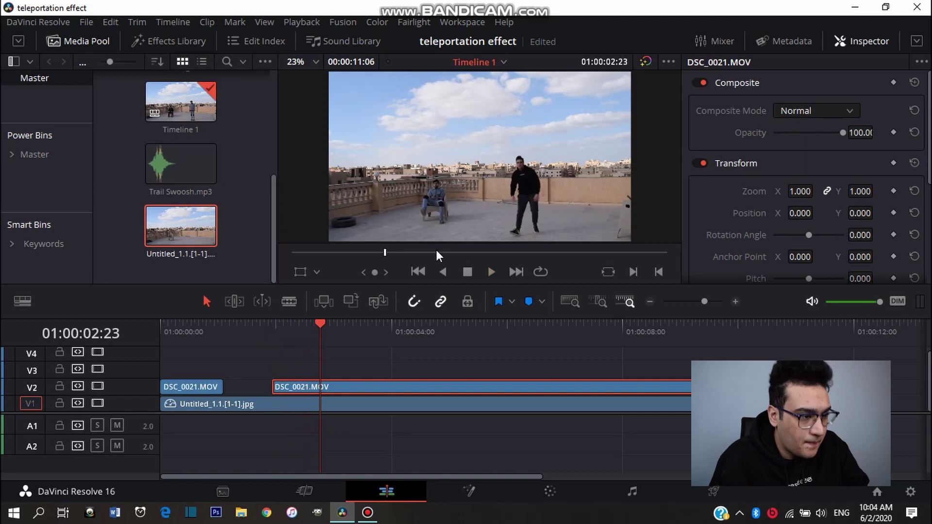
pyautogui.press('space')
pyautogui.press('space')
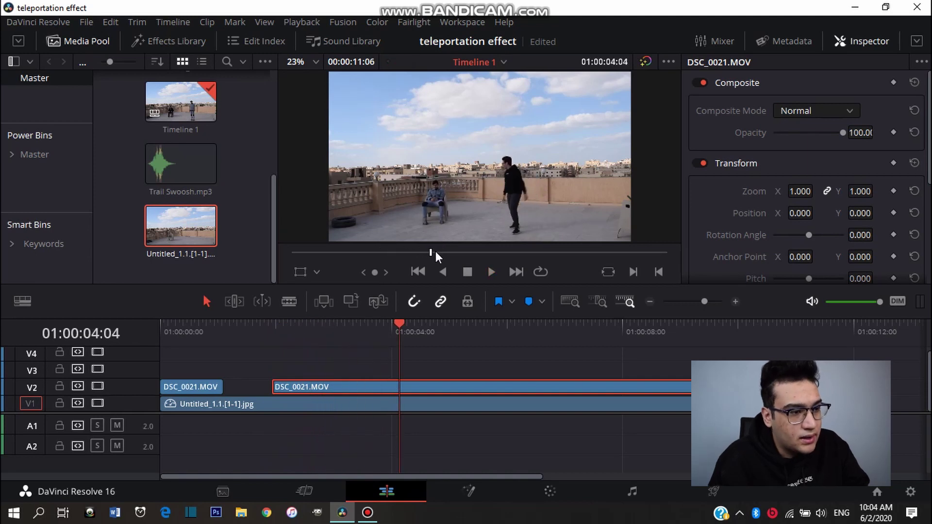
pyautogui.press('space')
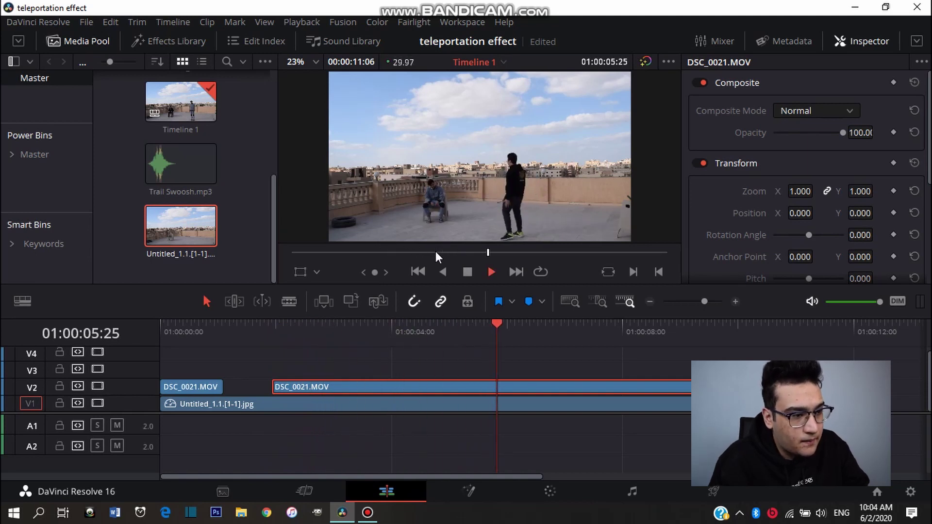
pyautogui.press('space')
pyautogui.hotkey('ctrl', 'b')
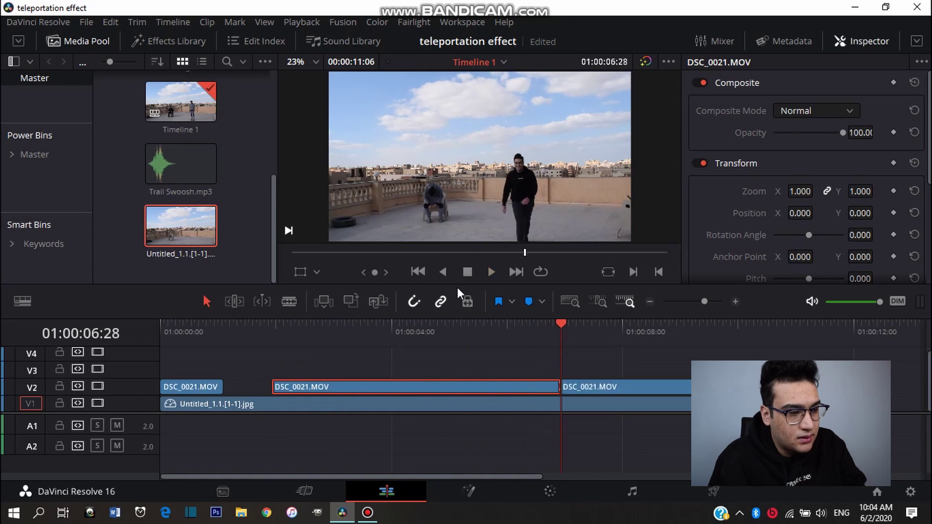
pyautogui.click(573, 390)
pyautogui.press('Delete')
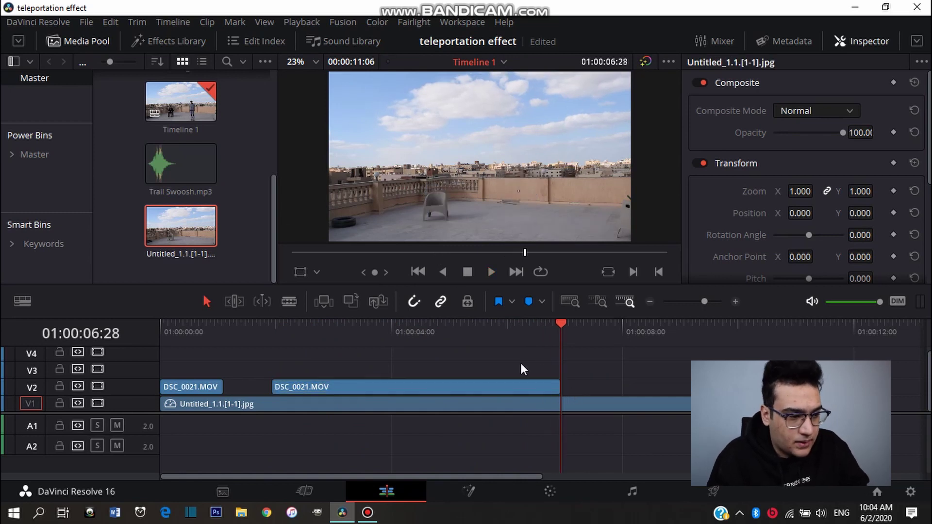
pyautogui.click(561, 406)
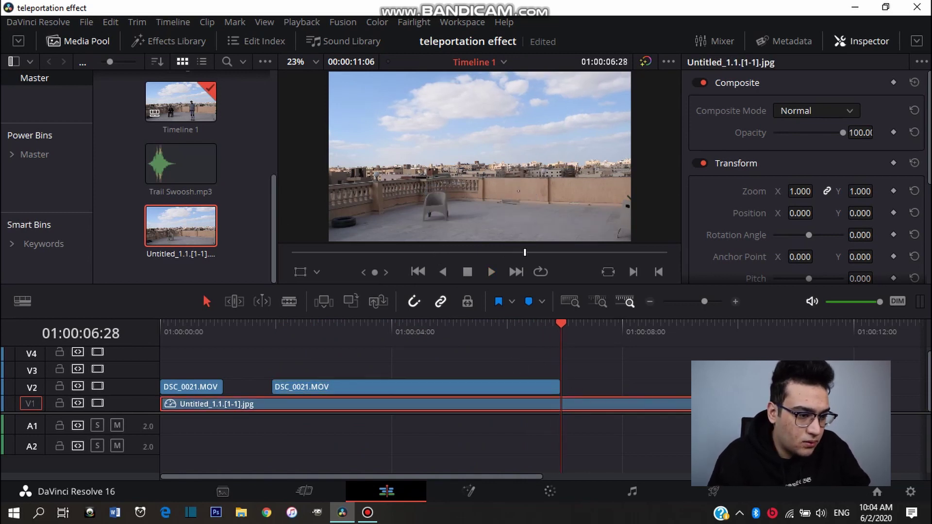
pyautogui.moveTo(699, 404); pyautogui.dragTo(561, 404)
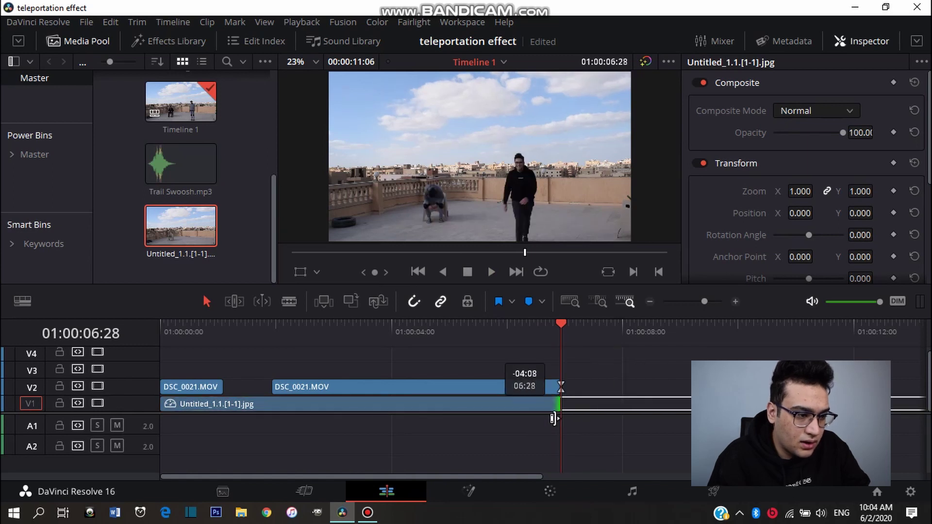
pyautogui.click(165, 327)
pyautogui.press('space')
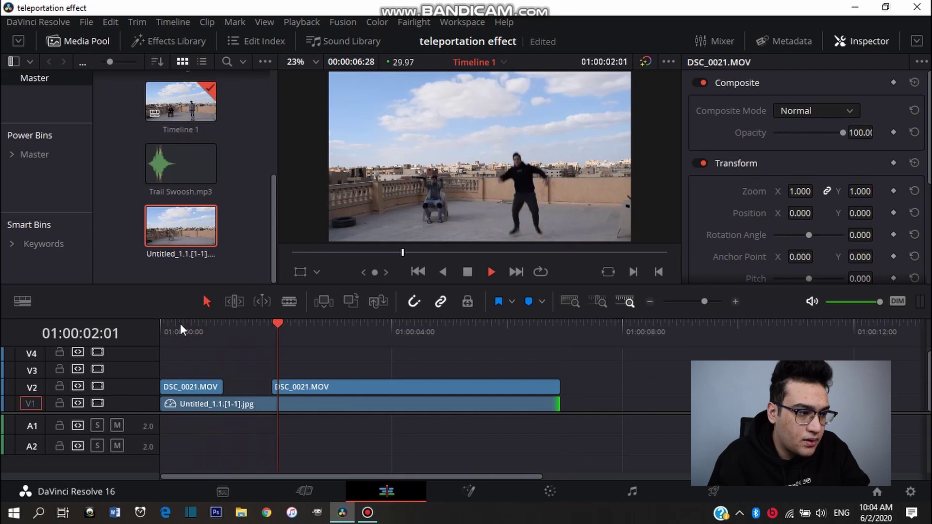
pyautogui.click(195, 324)
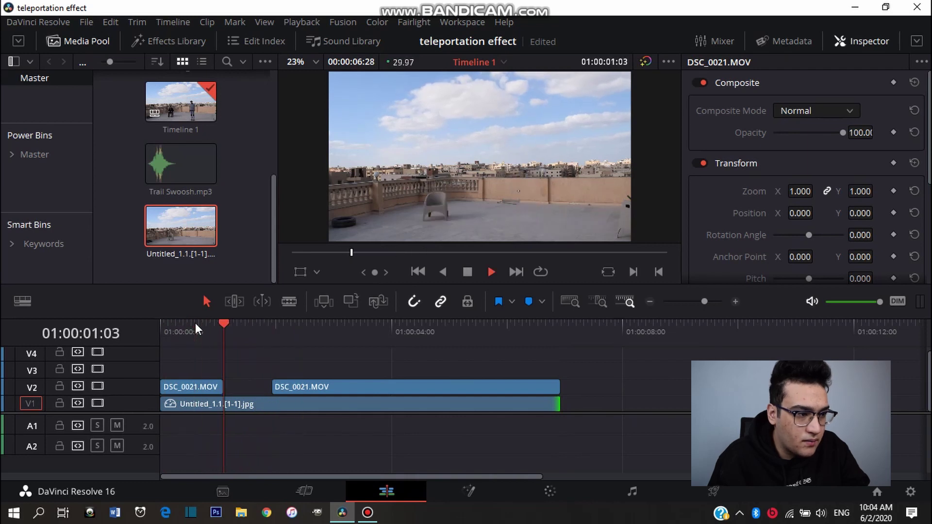
pyautogui.click(195, 324)
pyautogui.press('space')
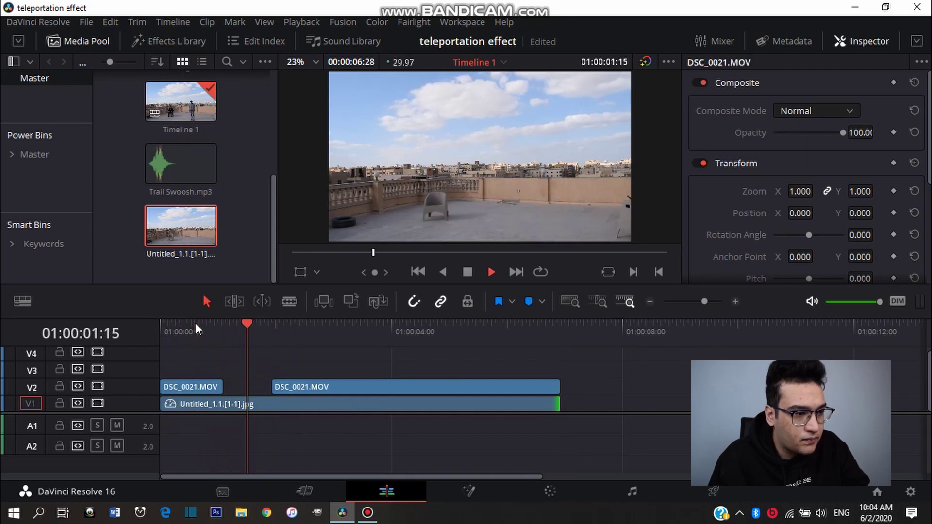
pyautogui.click(196, 328)
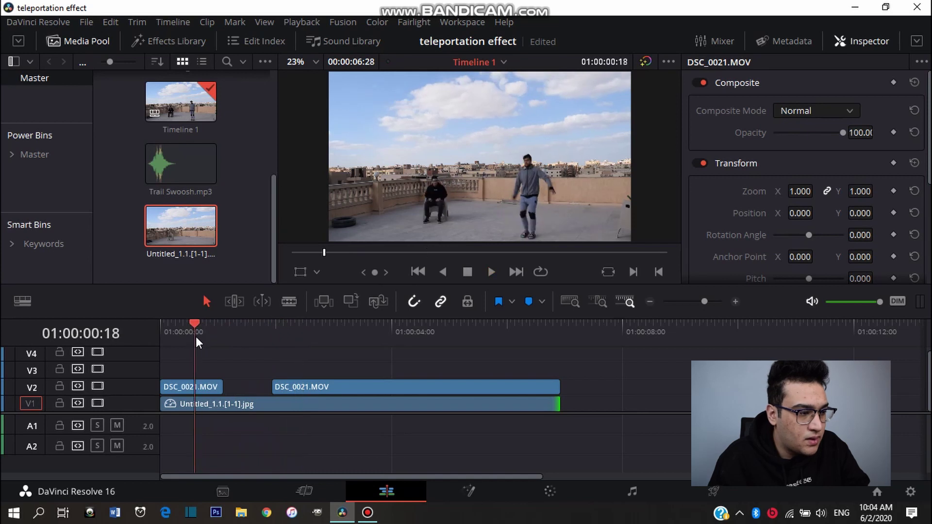
# - Place Trail Swoosh.mp3 on track A2 at the jump, around 00:00:00:18, and play it back
pyautogui.moveTo(181, 164); pyautogui.dragTo(202, 442)
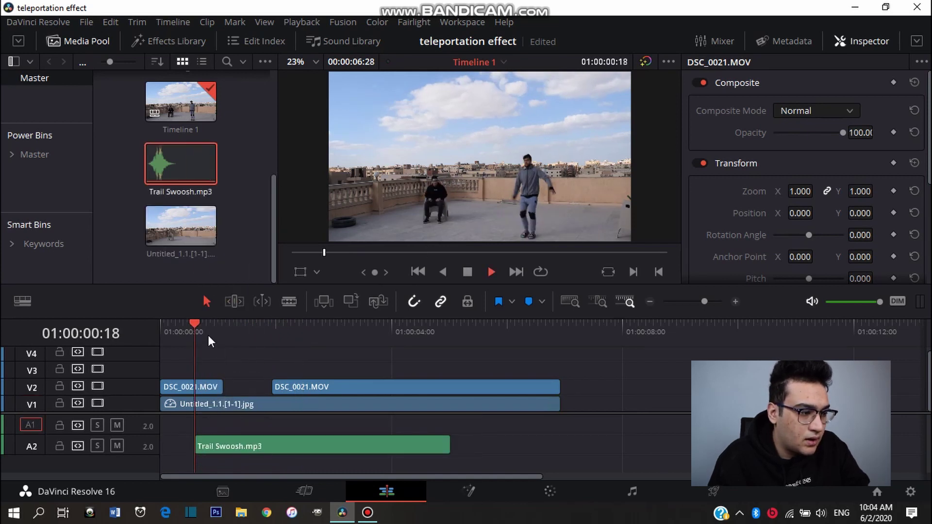
pyautogui.press('space')
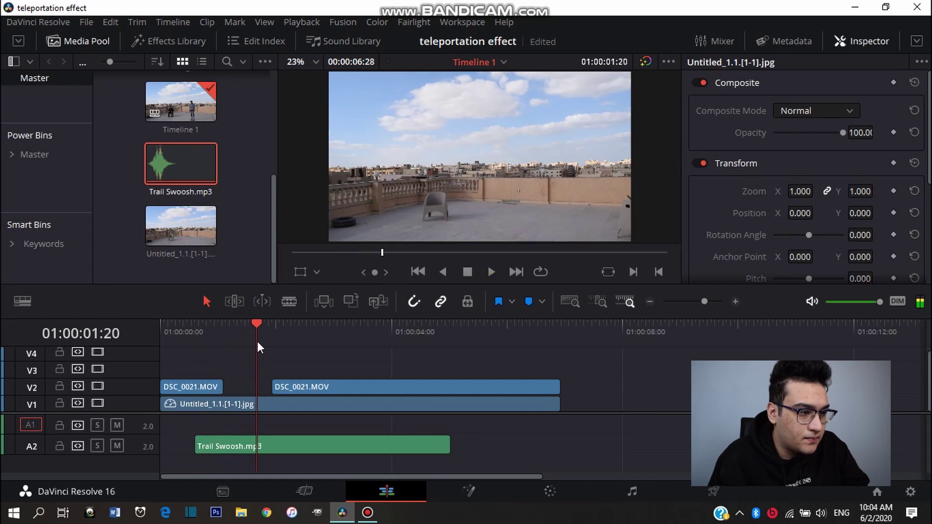
pyautogui.click(271, 450)
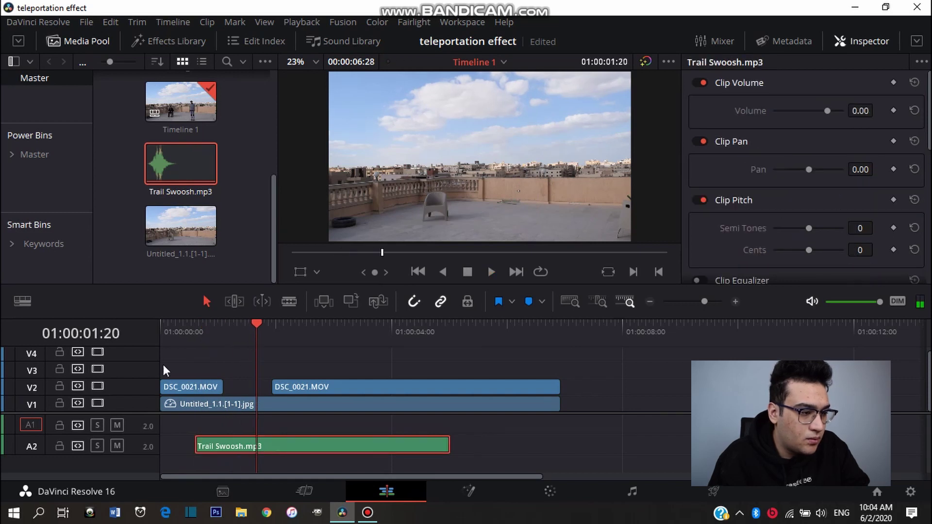
pyautogui.click(24, 302)
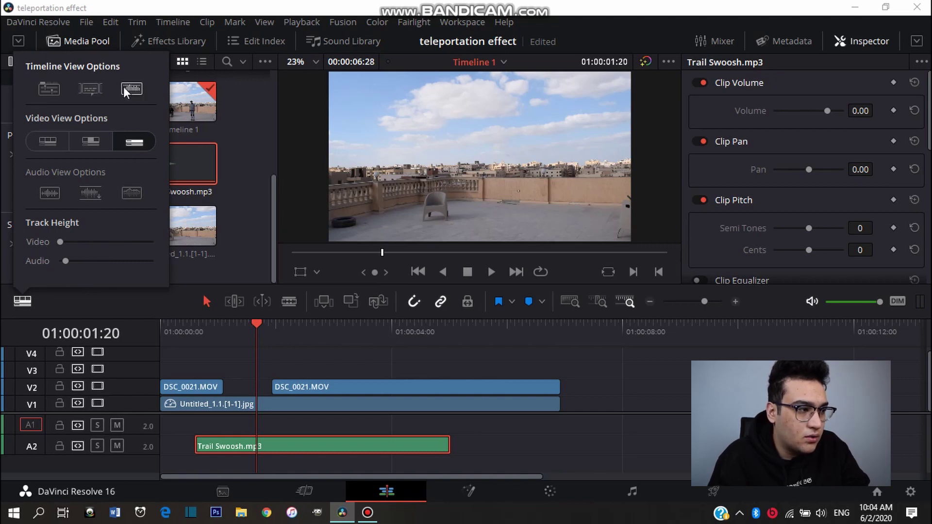
# - Make the audio tracks taller to show the waveform, undoing an accidental all-track split
pyautogui.click(228, 419)
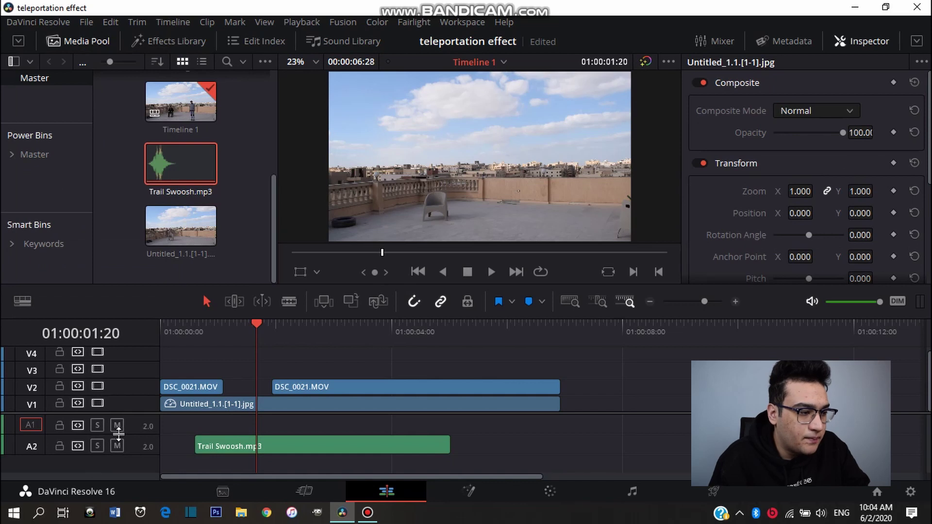
pyautogui.moveTo(119, 436); pyautogui.dragTo(129, 408)
pyautogui.moveTo(127, 456); pyautogui.dragTo(127, 481)
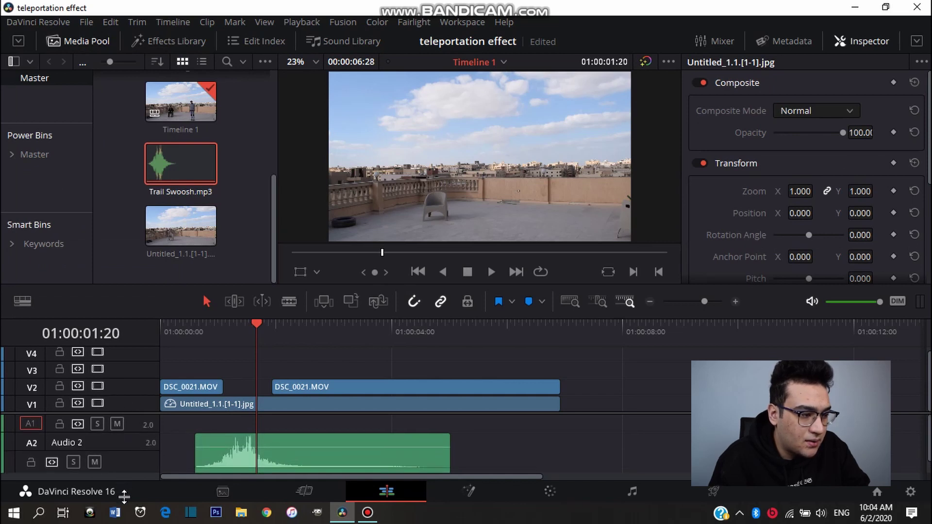
pyautogui.press('Down')
pyautogui.hotkey('ctrl', 'b')
pyautogui.click(326, 461)
pyautogui.hotkey('ctrl', 'z')
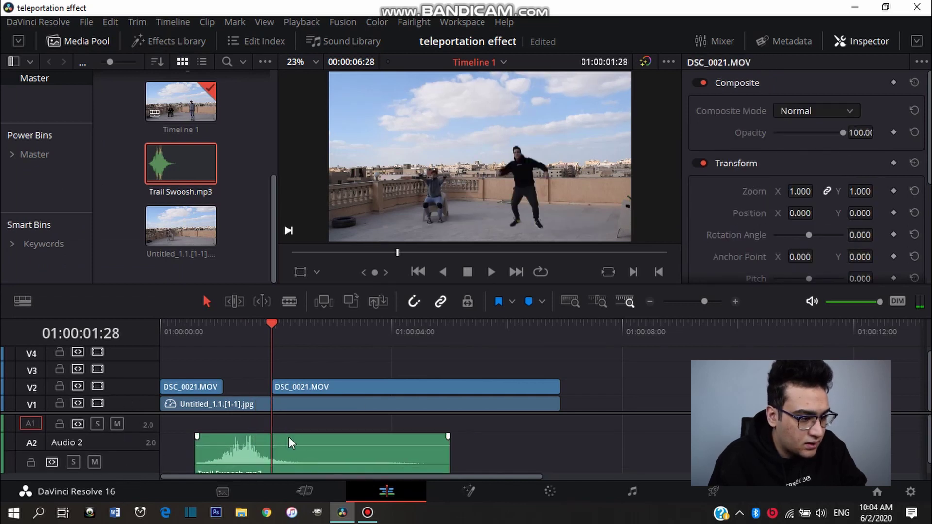
# - Cut the swoosh at 01:00:01:28, delete the remainder, and add a fade-in and fade-out
pyautogui.click(293, 441)
pyautogui.hotkey('ctrl', 'b')
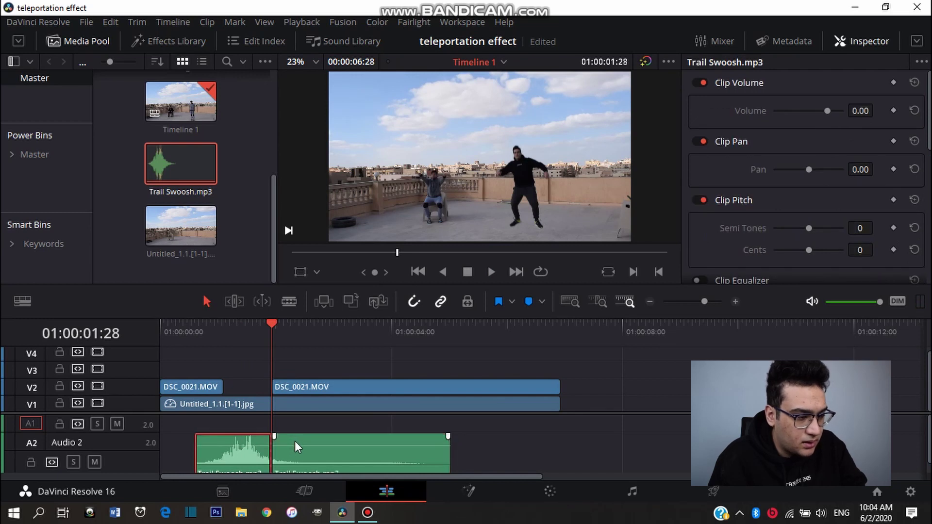
pyautogui.click(295, 441)
pyautogui.press('Delete')
pyautogui.moveTo(270, 436); pyautogui.dragTo(225, 450)
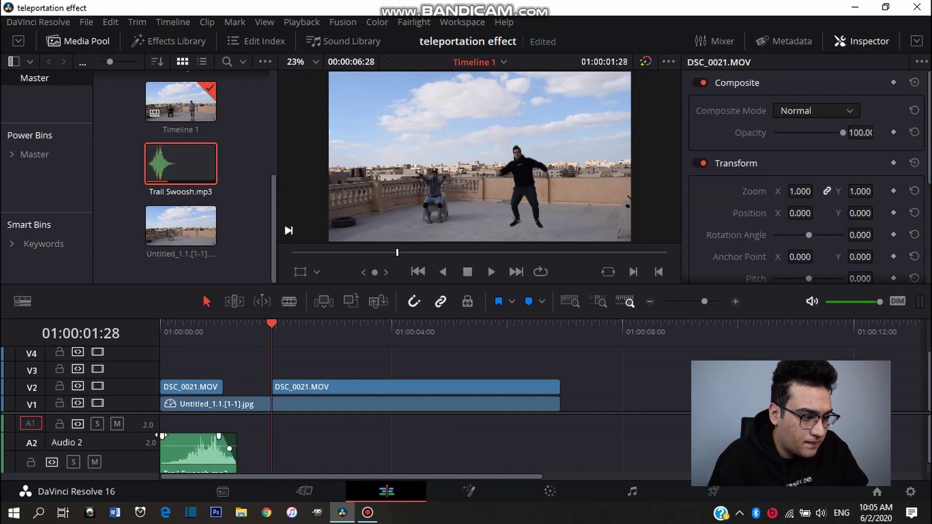
pyautogui.moveTo(162, 436); pyautogui.dragTo(222, 427)
# - Preview the trimmed, faded swoosh from near the start of the timeline
pyautogui.click(202, 459)
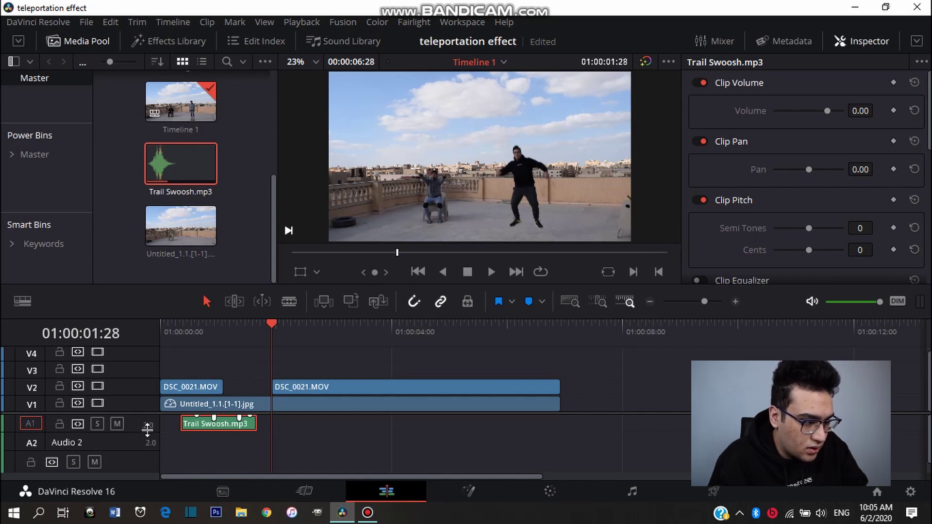
pyautogui.moveTo(147, 442); pyautogui.dragTo(152, 463)
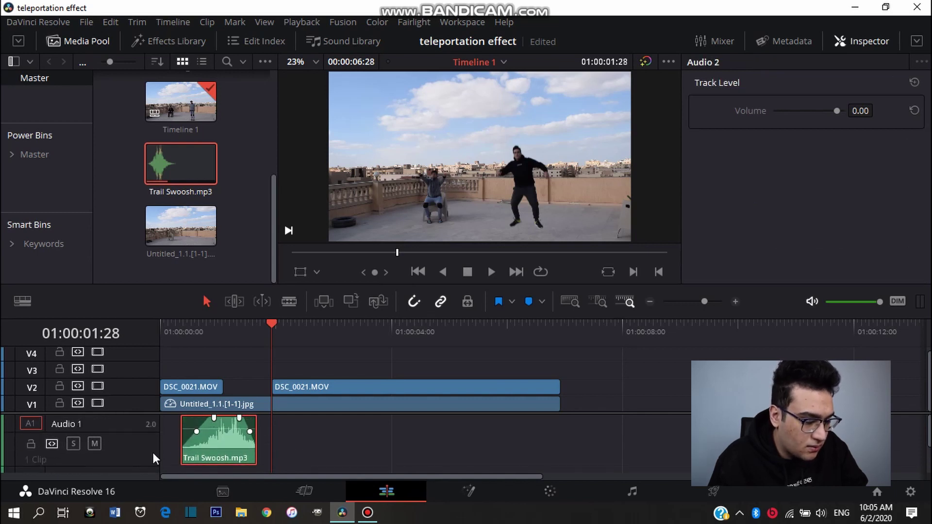
pyautogui.click(175, 333)
pyautogui.press('space')
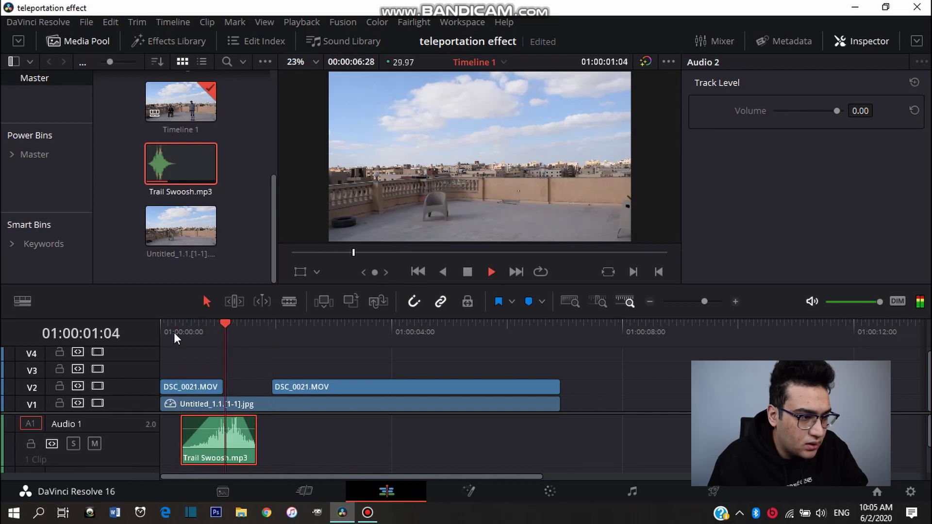
pyautogui.press('space')
# - Move the swoosh to the very start of Audio 1 and replay the edit
pyautogui.moveTo(211, 446); pyautogui.dragTo(192, 446)
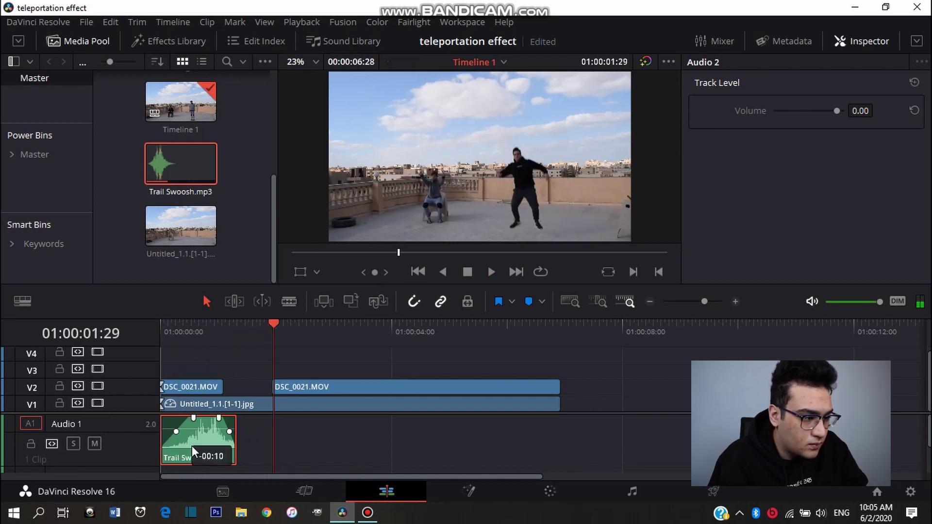
pyautogui.click(158, 330)
pyautogui.press('space')
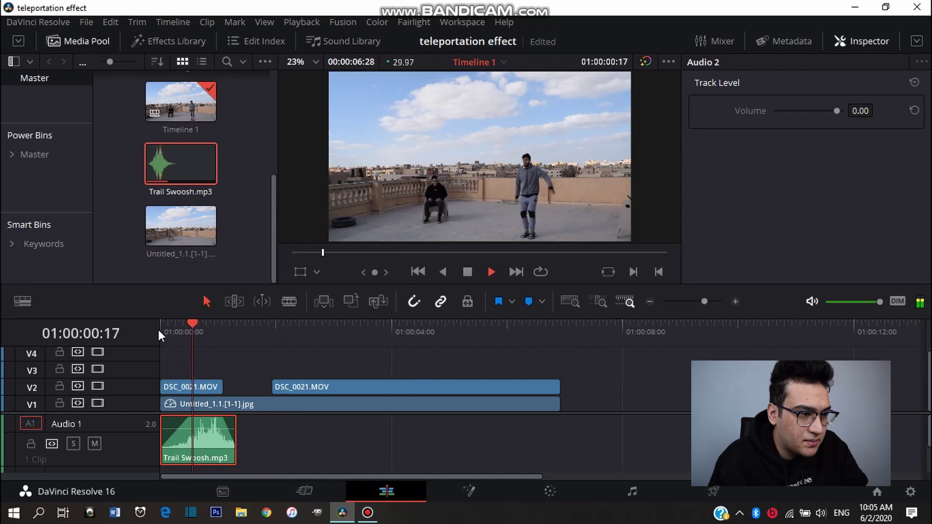
pyautogui.click(167, 324)
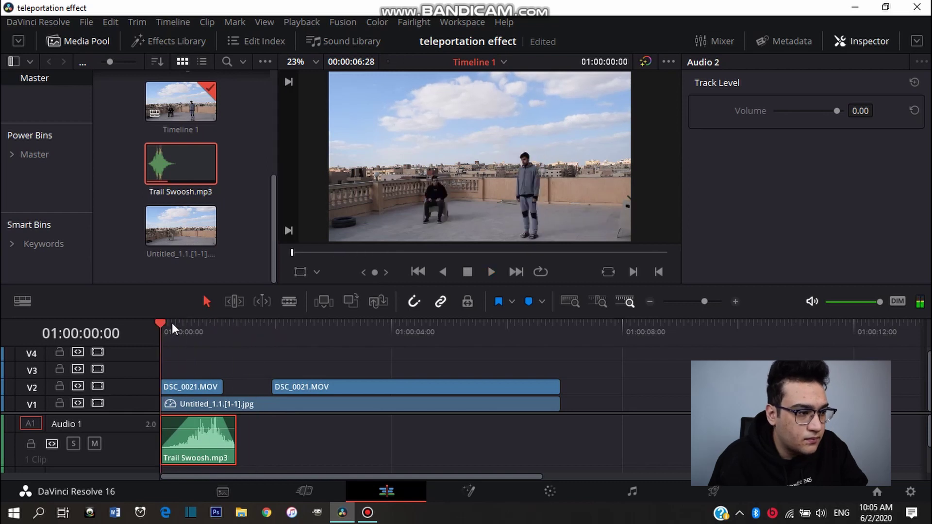
pyautogui.press('space')
pyautogui.press('space')
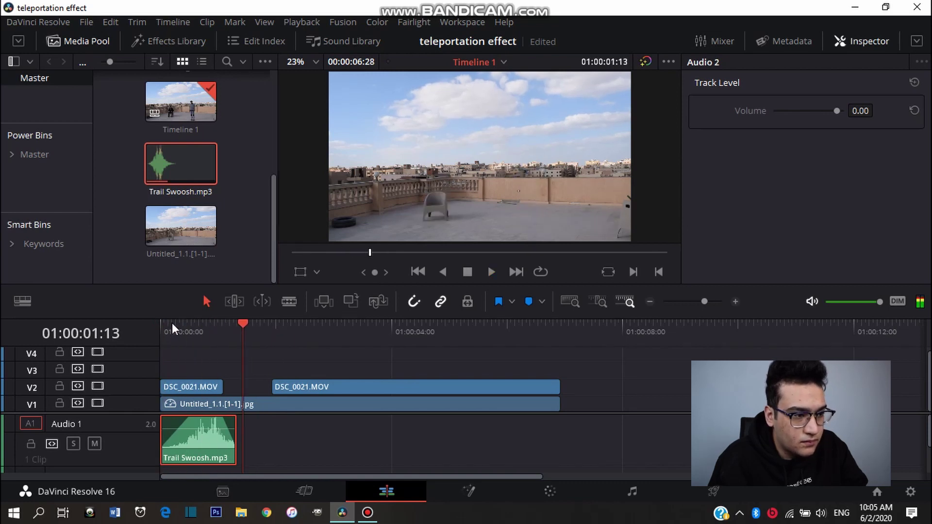
pyautogui.click(164, 346)
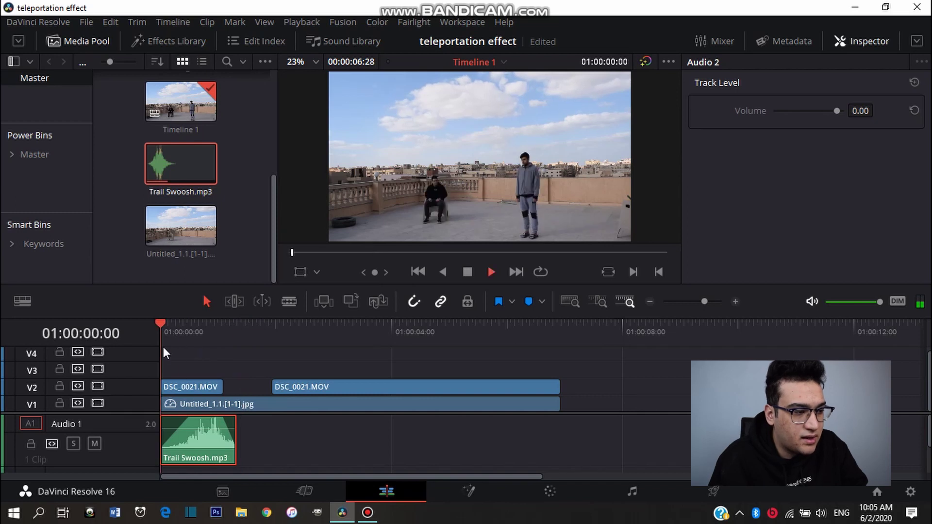
pyautogui.press('space')
pyautogui.press('space')
# - Place Shockwave_13.mov on V3 above the rooftop footage and view its expanded frame at 01:00:01:28
pyautogui.scroll(3, 126, 155)
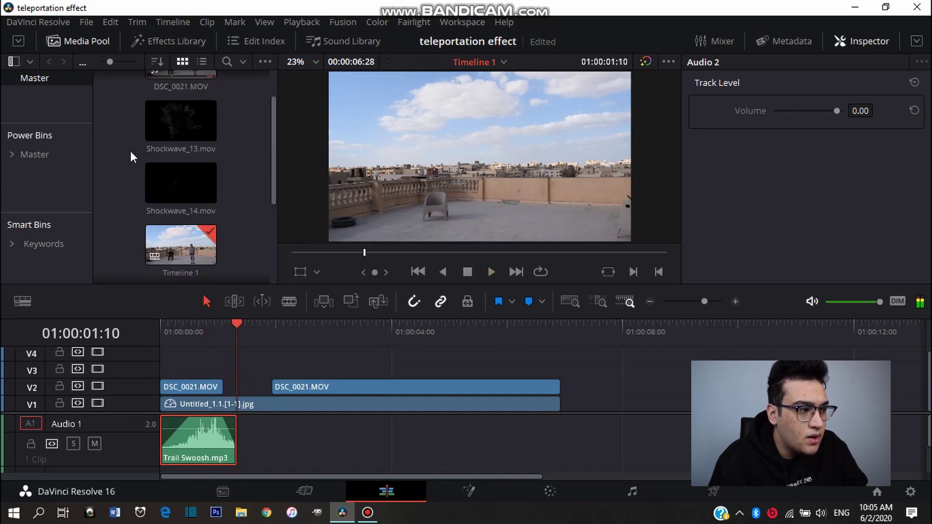
pyautogui.moveTo(180, 165); pyautogui.dragTo(236, 360)
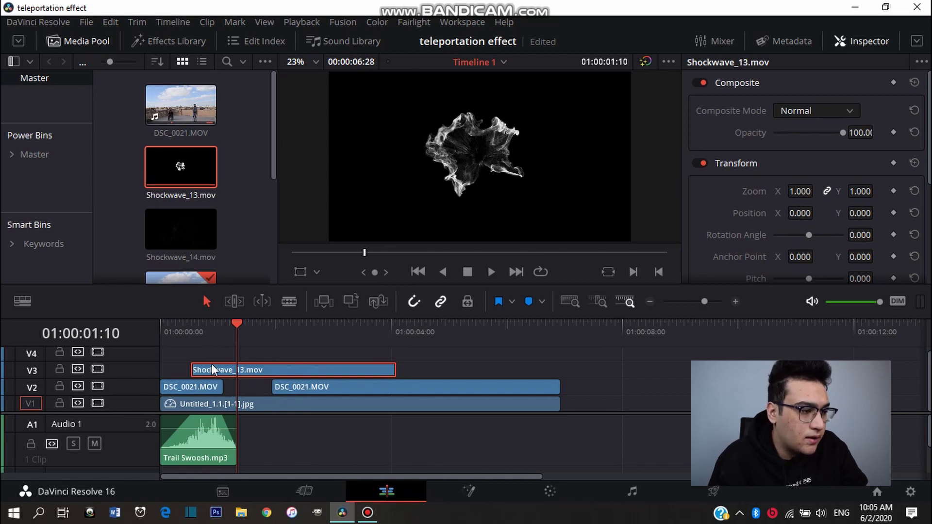
pyautogui.click(191, 330)
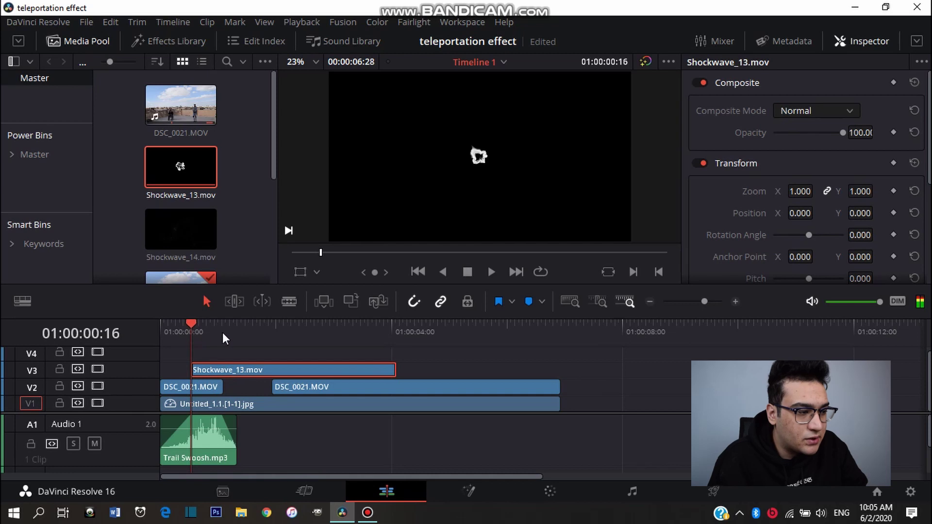
pyautogui.click(272, 326)
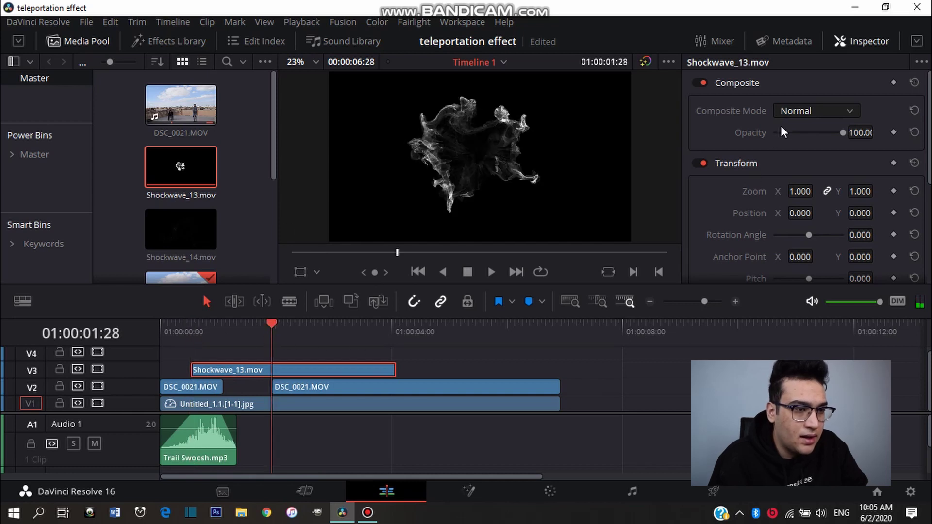
# - Set Shockwave_13's Composite Mode to Subtract in the Inspector
pyautogui.click(795, 112)
pyautogui.click(875, 39)
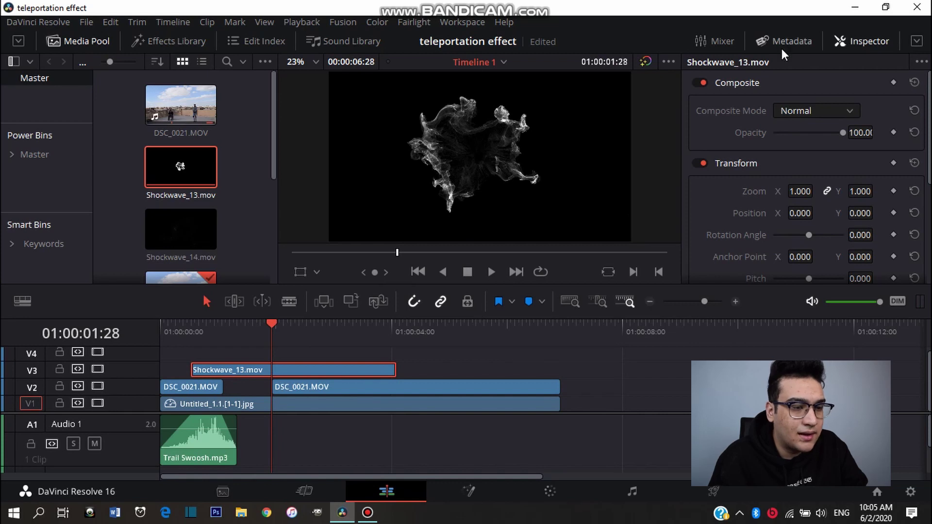
pyautogui.click(816, 111)
pyautogui.scroll(-5, 790, 168)
pyautogui.scroll(-2, 806, 231)
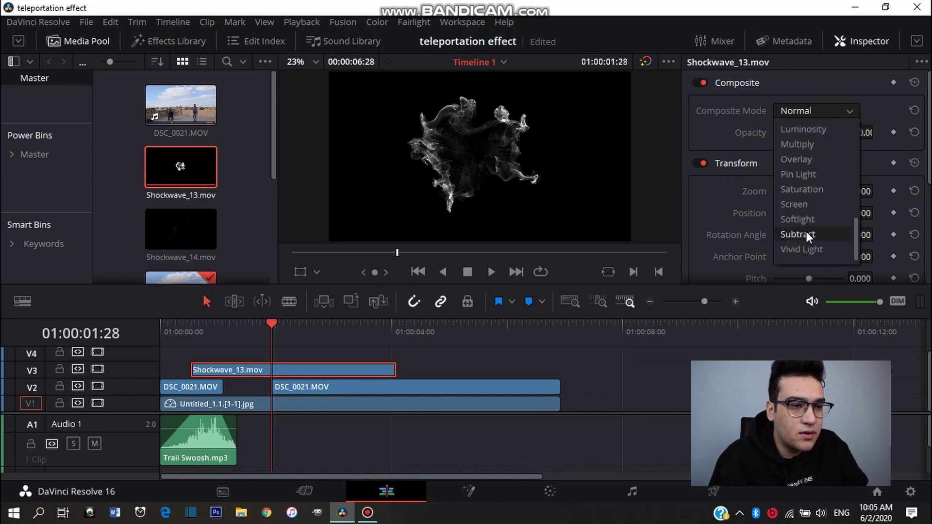
pyautogui.click(806, 236)
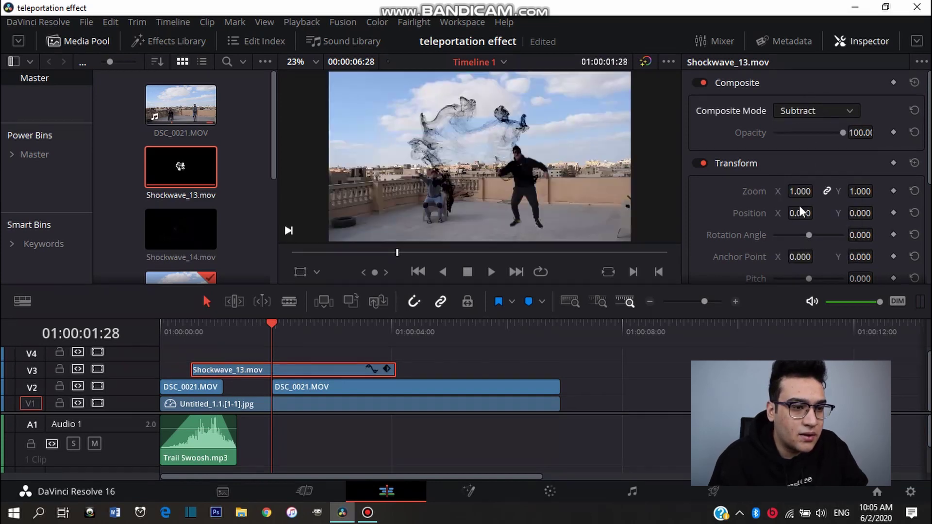
# - Compare Softlight, return to Subtract, and preview from just before the teleport
pyautogui.click(820, 110)
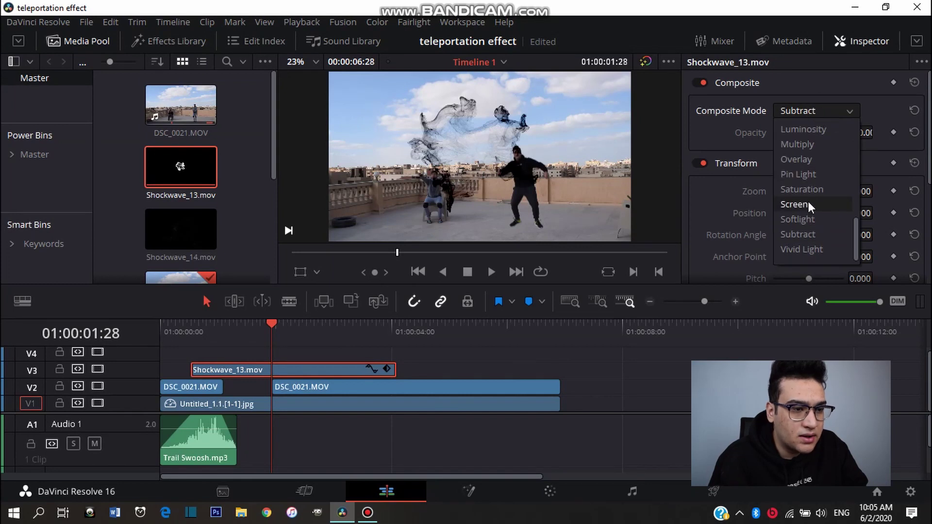
pyautogui.click(805, 234)
pyautogui.click(816, 111)
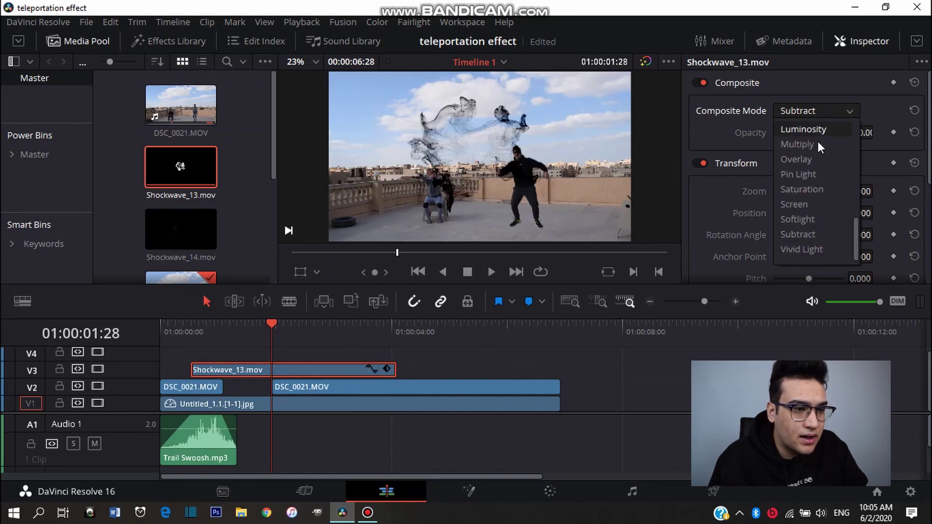
pyautogui.click(823, 220)
pyautogui.click(812, 114)
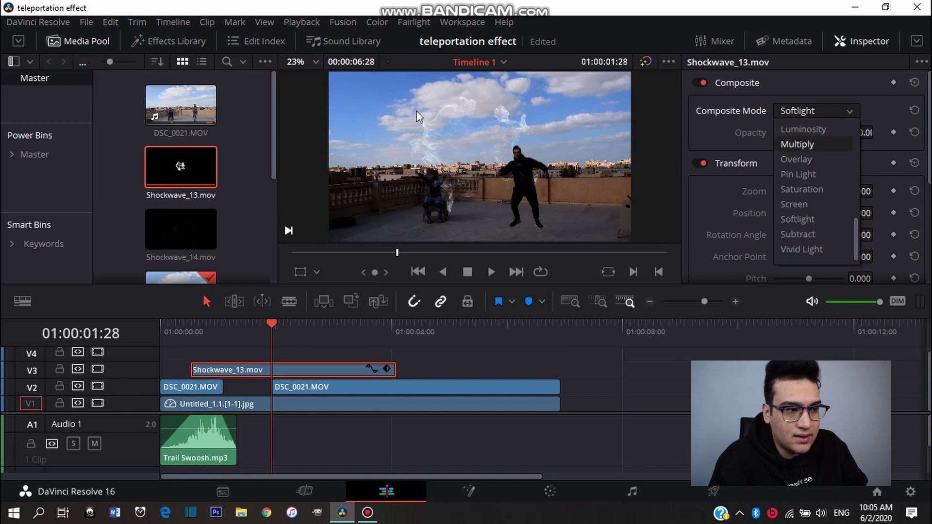
pyautogui.click(798, 234)
pyautogui.click(381, 260)
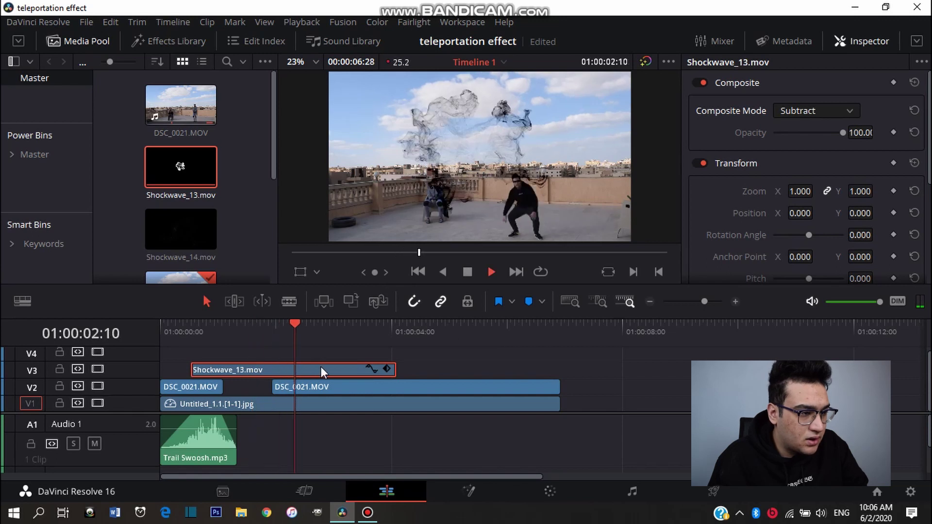
pyautogui.click(191, 332)
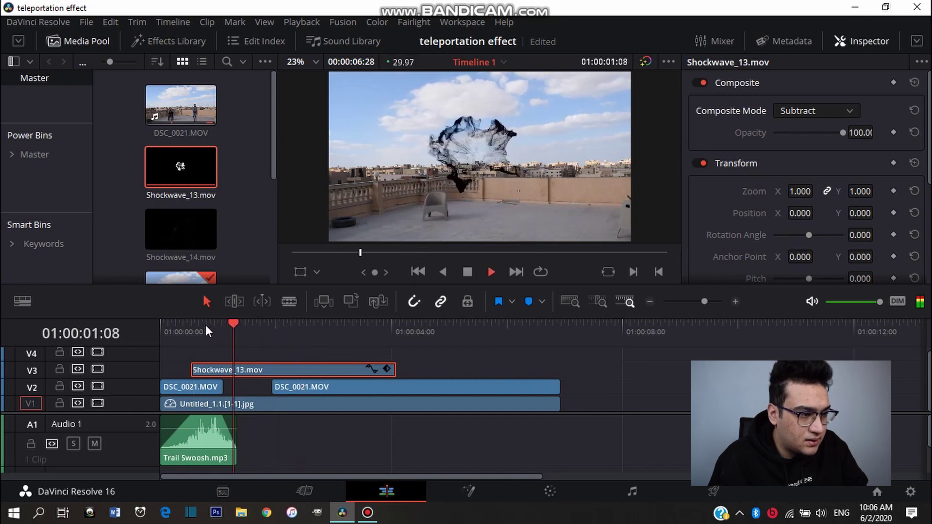
pyautogui.click(199, 332)
# - Place Shockwave_14.mov on track V4 at the playhead and set its composite mode to Subtract
pyautogui.scroll(-1, 216, 227)
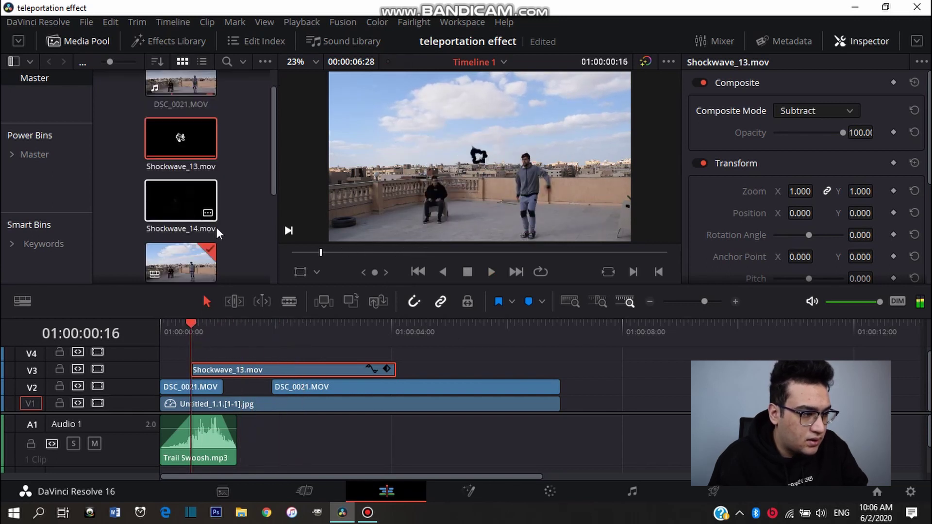
pyautogui.moveTo(189, 195); pyautogui.dragTo(196, 355)
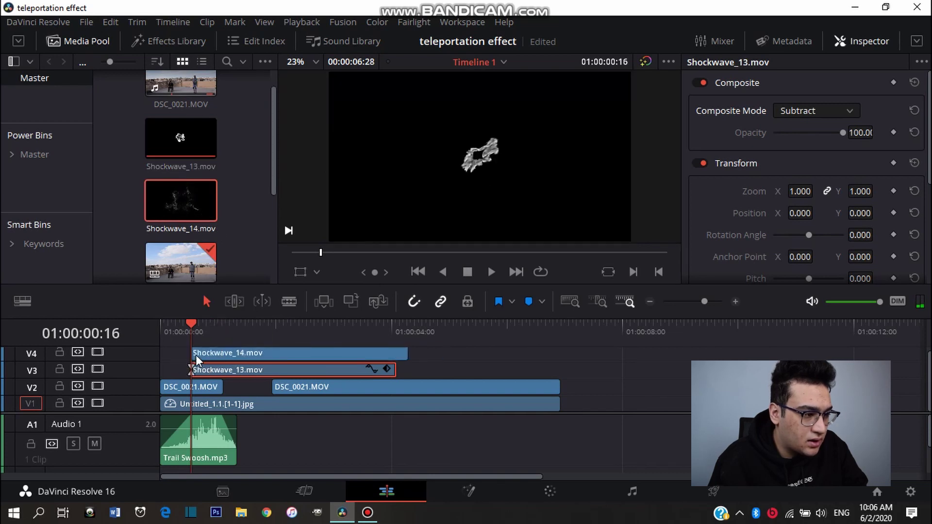
pyautogui.click(275, 357)
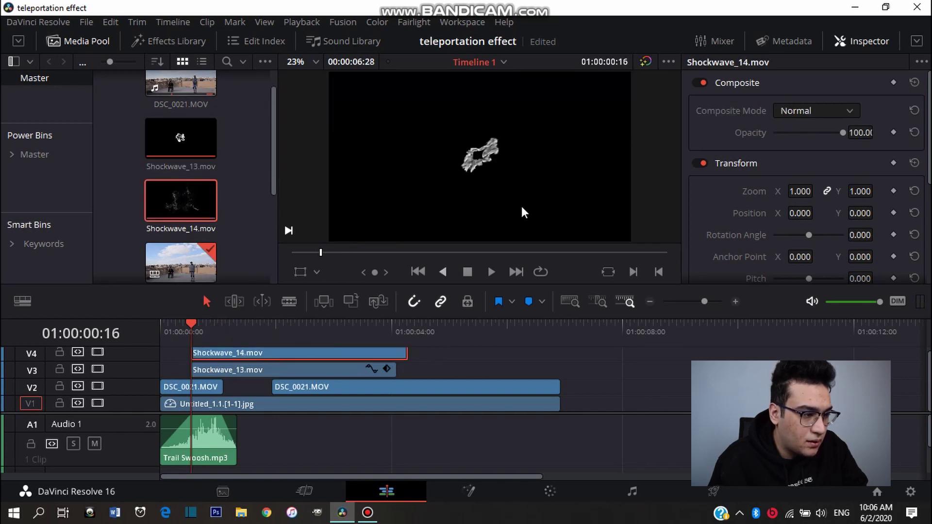
pyautogui.click(821, 111)
pyautogui.scroll(-3, 782, 233)
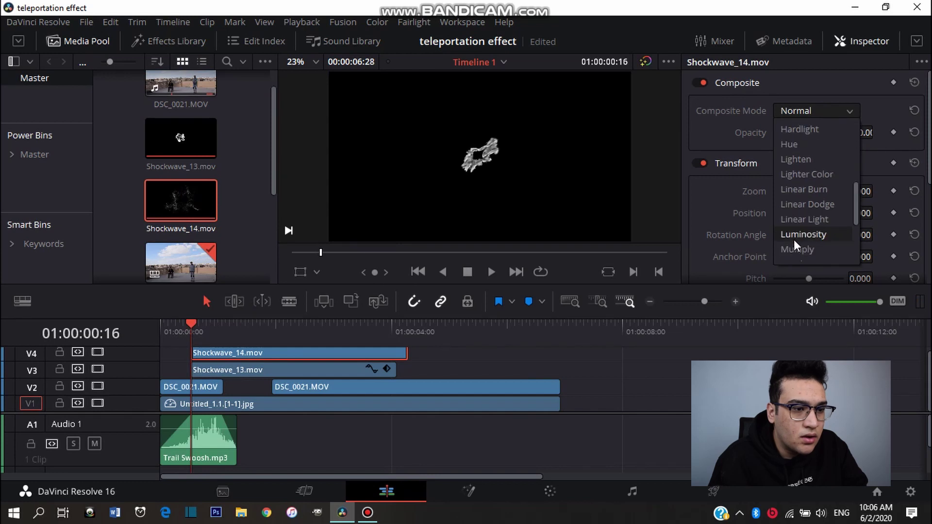
pyautogui.scroll(-2, 795, 238)
pyautogui.click(794, 234)
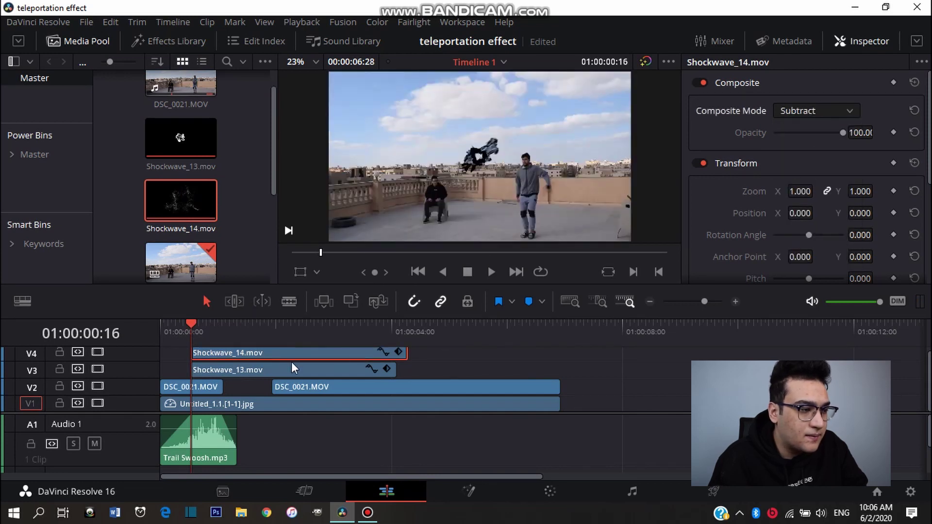
# - Select the Shockwave_13 clip and play the teleport preview from before the jump
pyautogui.click(236, 366)
pyautogui.press('space')
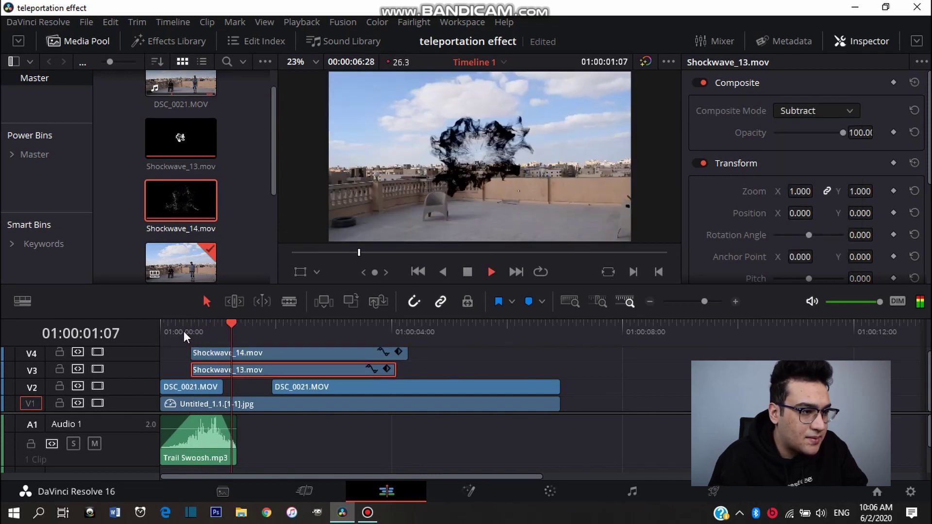
pyautogui.press('space')
pyautogui.click(189, 329)
pyautogui.press('space')
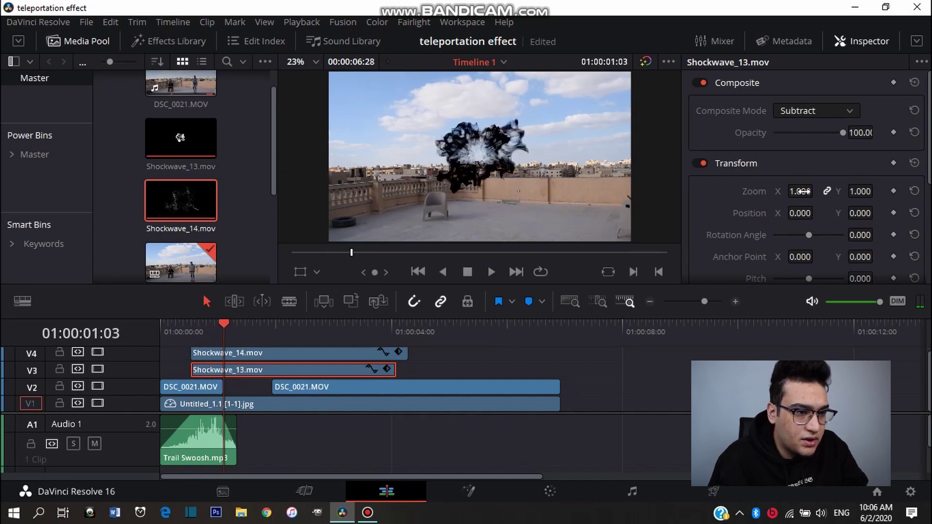
# - Scale Shockwave_13 to zoom 0.760 and move it to position -255, -274
pyautogui.moveTo(800, 191); pyautogui.dragTo(824, 217)
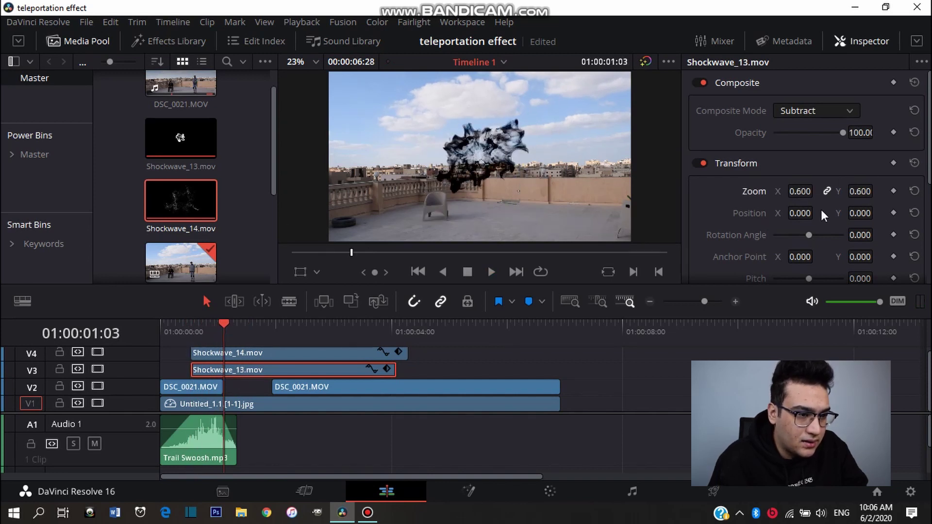
pyautogui.moveTo(800, 213)
pyautogui.mouseDown()
pyautogui.moveTo(817, 213)
pyautogui.moveTo(803, 191)
pyautogui.mouseUp()
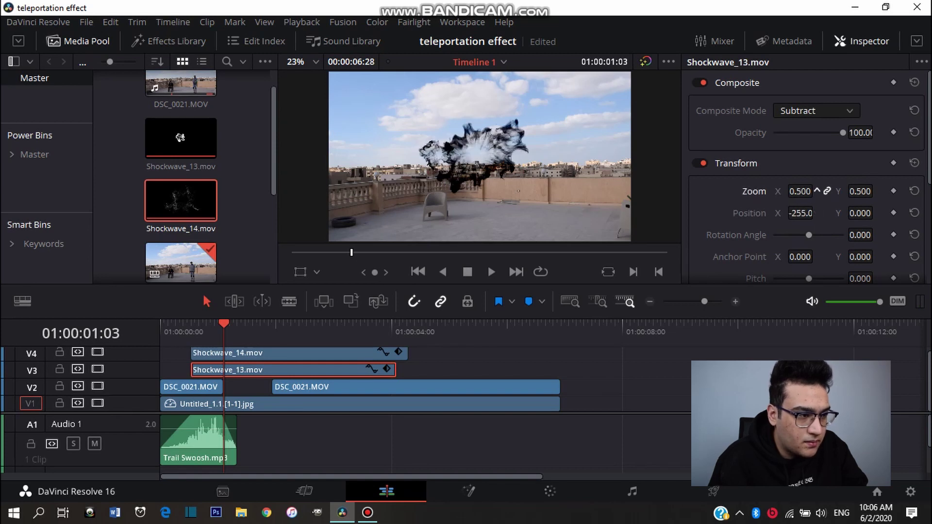
pyautogui.moveTo(858, 213)
pyautogui.mouseDown()
pyautogui.moveTo(877, 213)
pyautogui.moveTo(678, 149)
pyautogui.mouseUp()
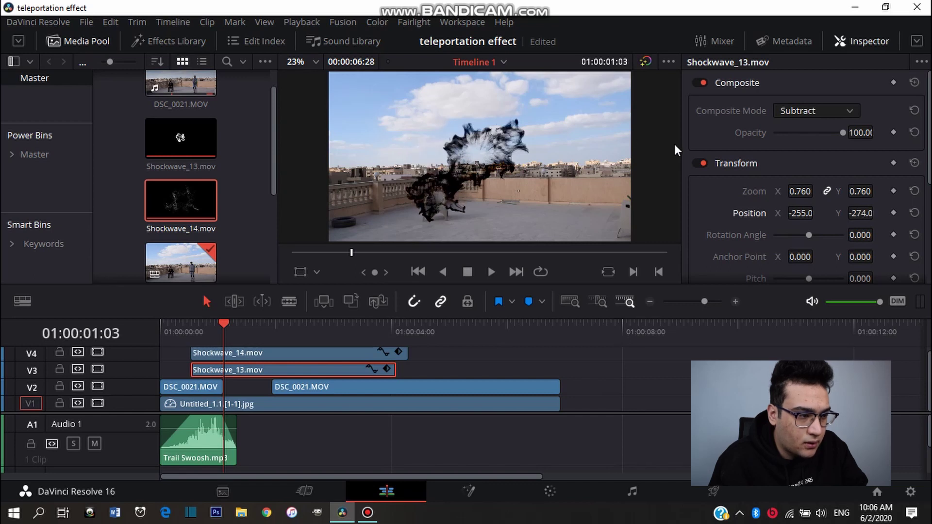
# - Select the Shockwave_14 clip and replay the timeline from near the beginning
pyautogui.click(343, 353)
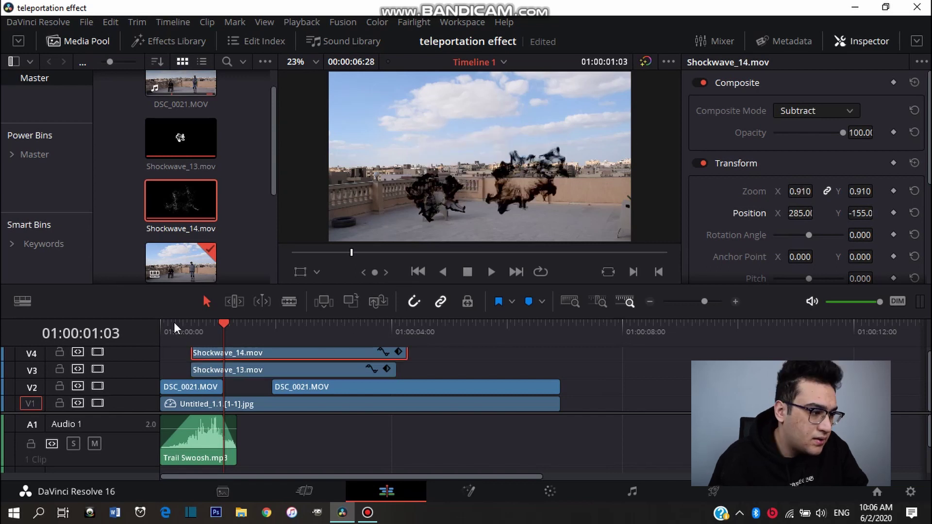
pyautogui.click(175, 324)
pyautogui.press('space')
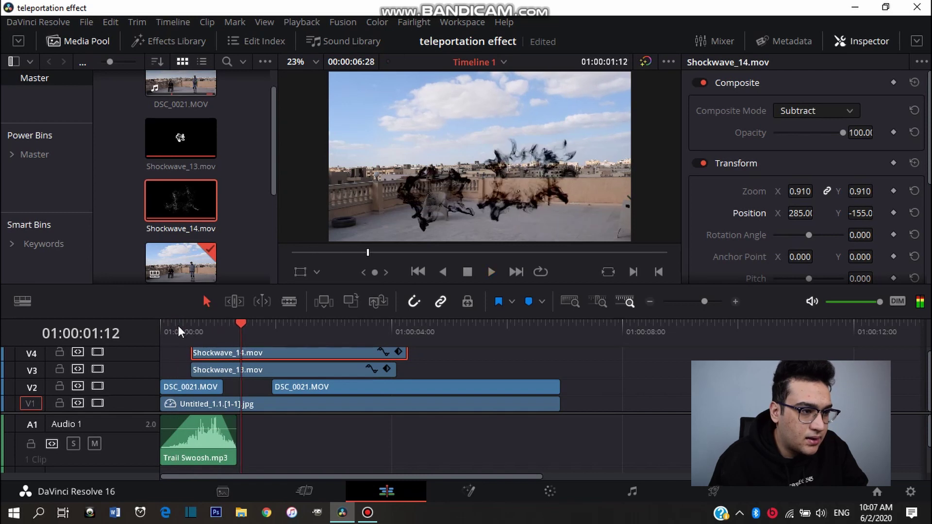
pyautogui.click(170, 332)
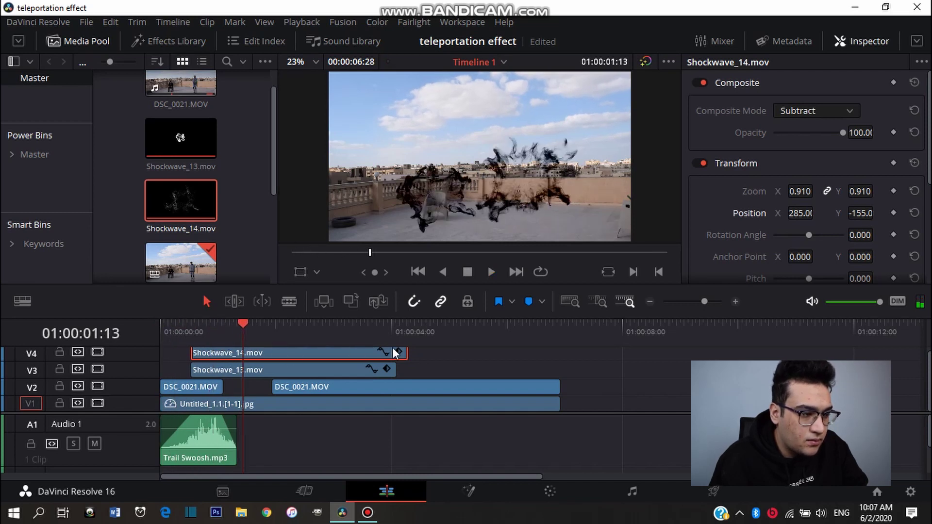
pyautogui.scroll(1, 406, 356)
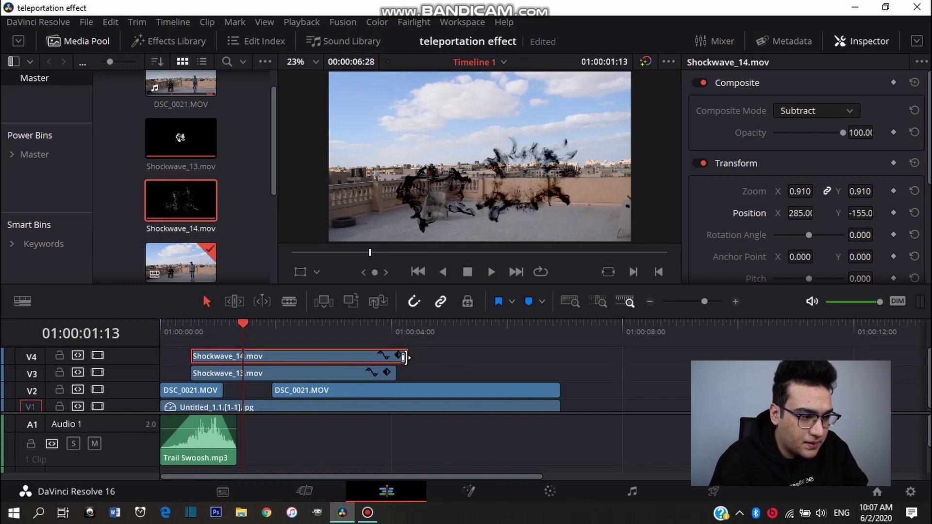
# - Trim the ends of Shockwave_14 and Shockwave_13 back to the playhead, around 01:00:01:13
pyautogui.moveTo(404, 357); pyautogui.dragTo(241, 384)
pyautogui.click(382, 377)
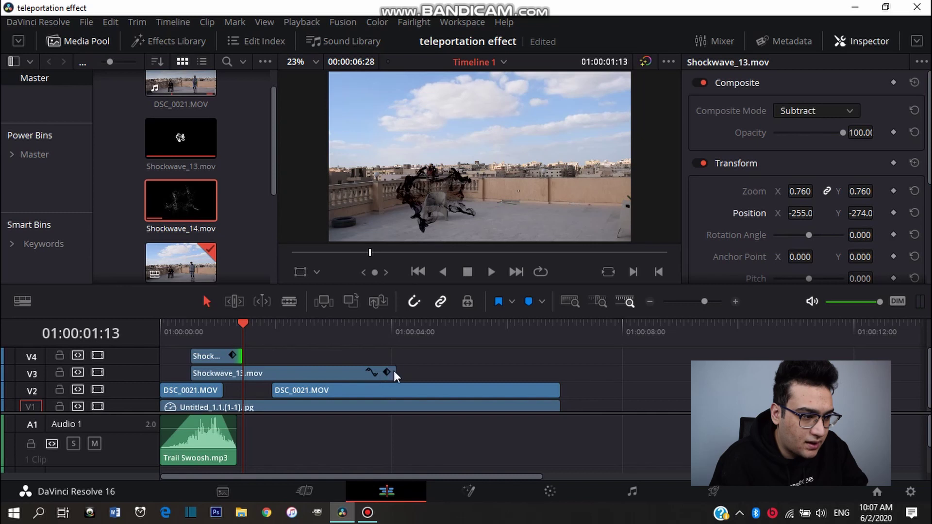
pyautogui.click(393, 375)
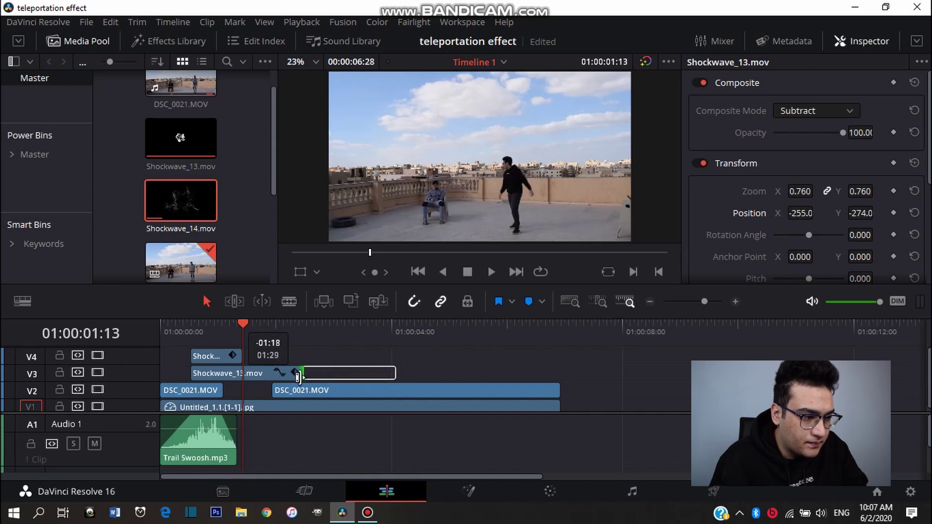
pyautogui.moveTo(393, 375); pyautogui.dragTo(242, 375)
# - Replay the teleport from before the jump to check the trimmed shockwave overlays
pyautogui.click(181, 326)
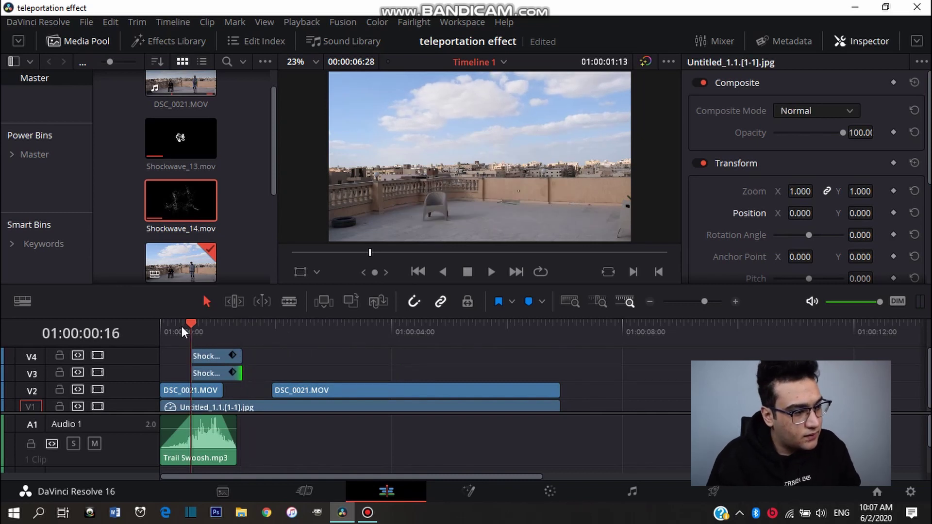
pyautogui.press('space')
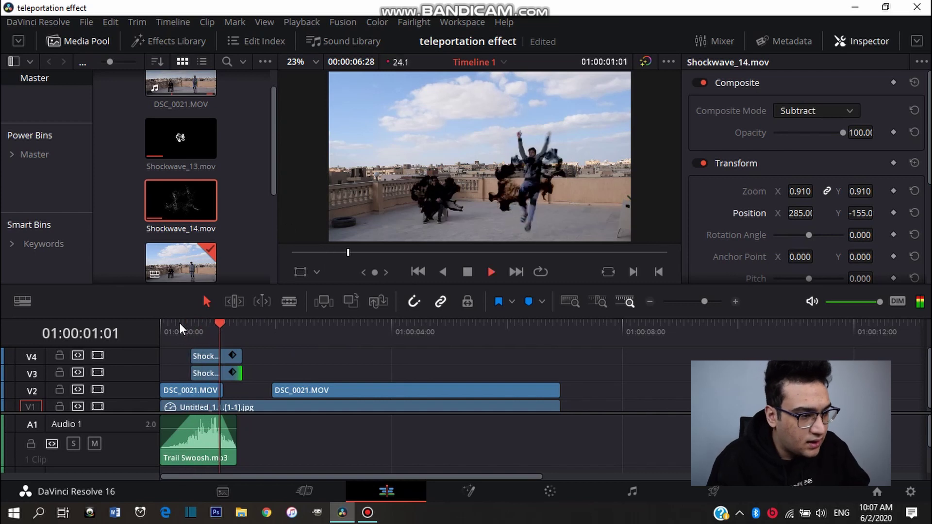
pyautogui.press('space')
pyautogui.click(179, 328)
pyautogui.press('space')
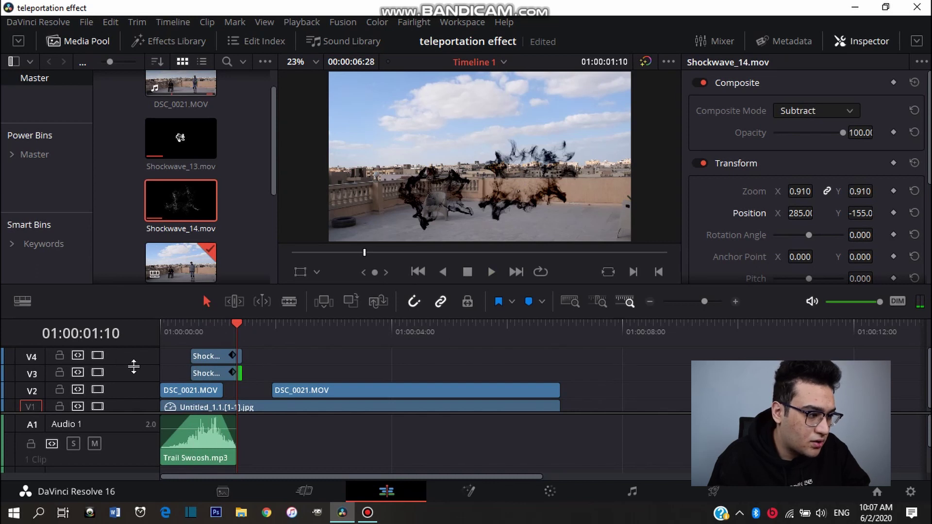
# - Fade out the end of Shockwave_13 on the temporarily enlarged V3 track
pyautogui.moveTo(133, 366); pyautogui.dragTo(138, 352)
pyautogui.scroll(1, 190, 377)
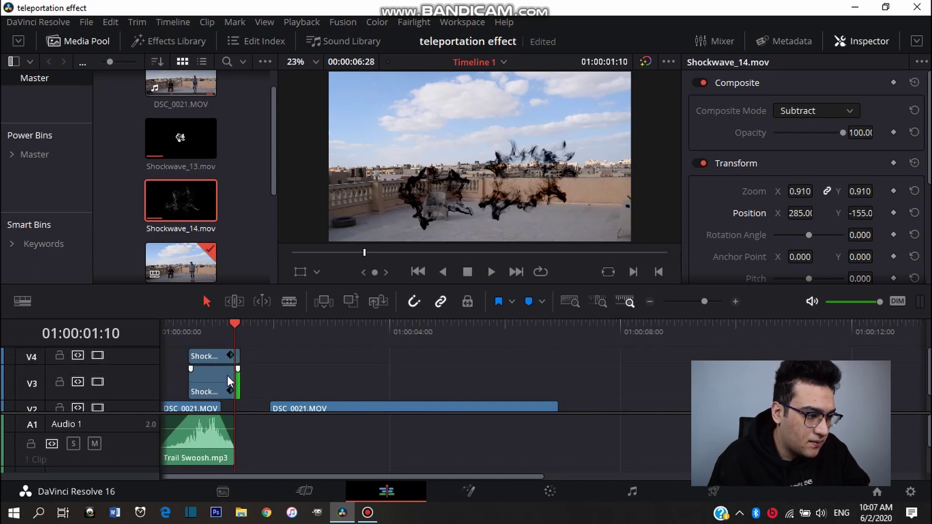
pyautogui.moveTo(238, 369)
pyautogui.mouseDown()
pyautogui.moveTo(216, 370)
pyautogui.moveTo(227, 378)
pyautogui.moveTo(183, 373)
pyautogui.moveTo(222, 370)
pyautogui.mouseUp()
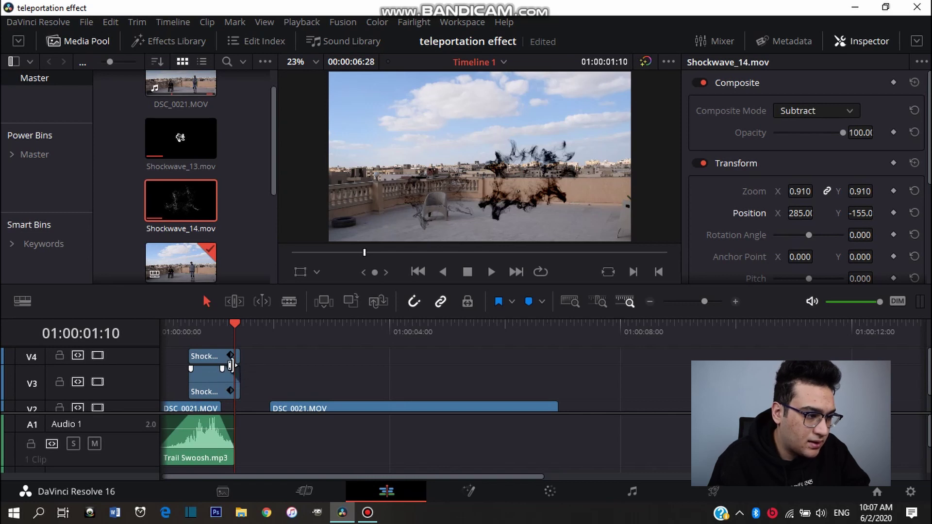
pyautogui.moveTo(149, 366); pyautogui.dragTo(148, 395)
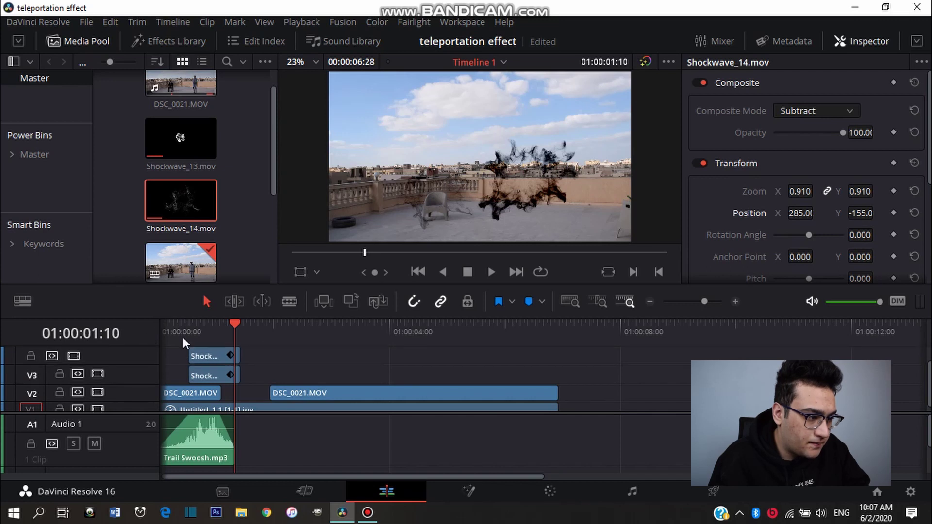
# - Add a 6-frame cross dissolve at the end of the first DSC_0021 clip
pyautogui.scroll(-1, 213, 379)
pyautogui.click(215, 386)
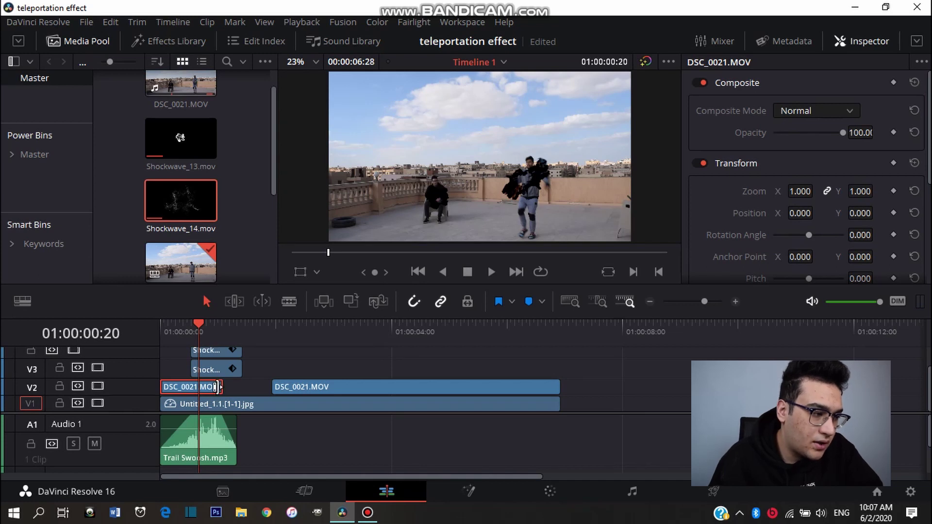
pyautogui.rightClick(218, 388)
pyautogui.click(249, 397)
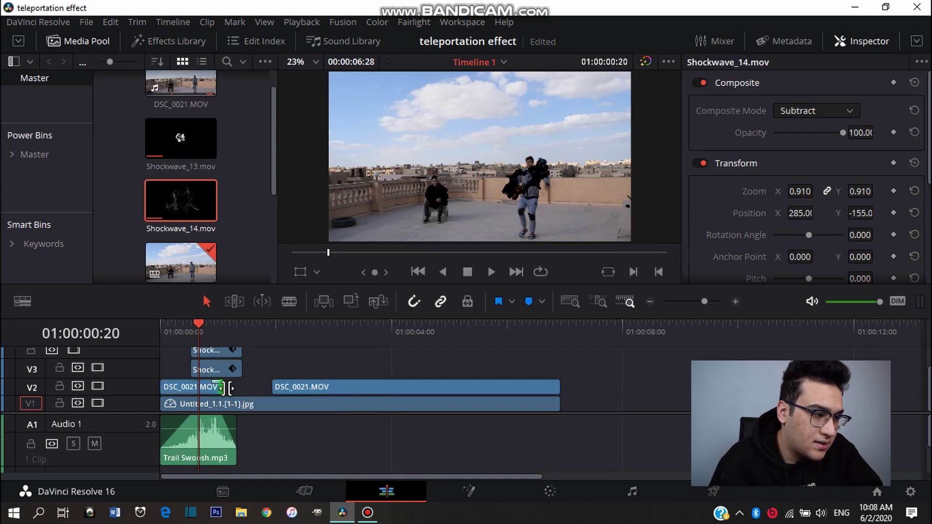
# - Replay the teleport while checking both shockwave clips, then select the first Trail Swoosh sound
pyautogui.press('space')
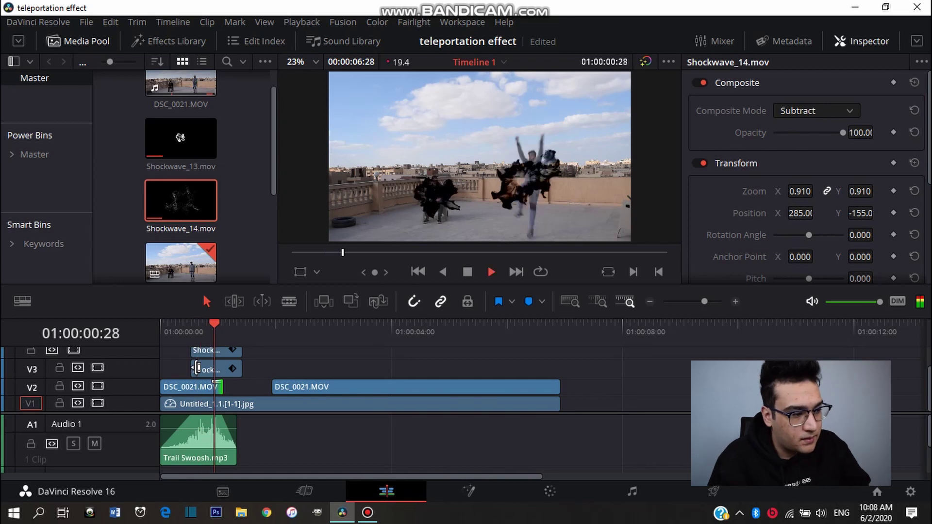
pyautogui.click(184, 331)
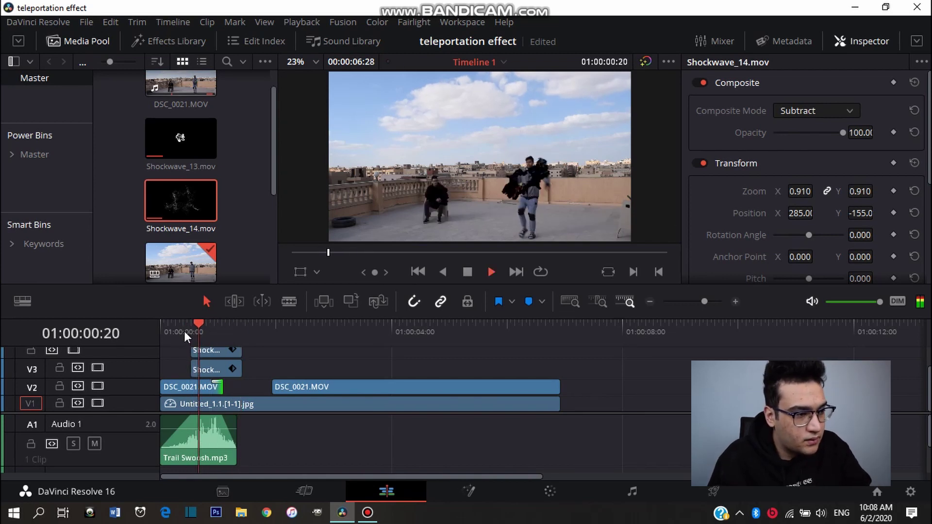
pyautogui.click(217, 364)
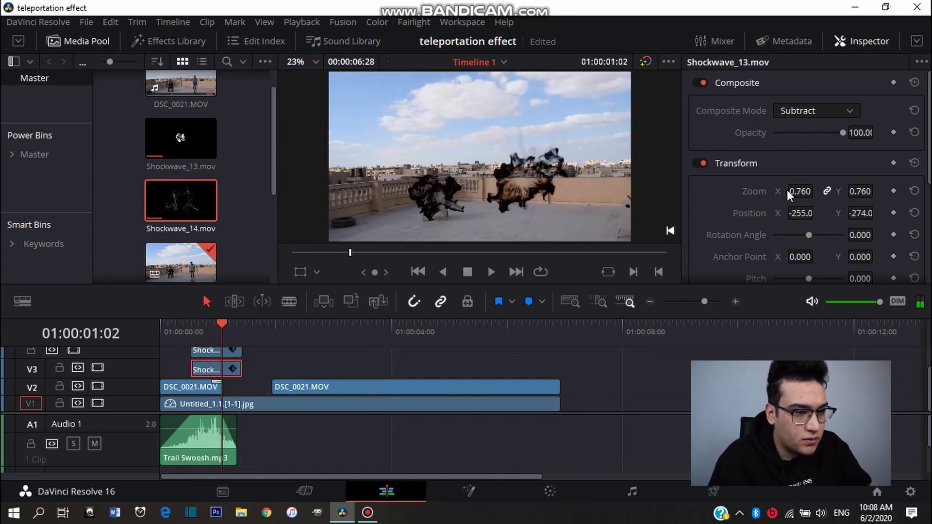
pyautogui.click(218, 350)
pyautogui.click(235, 325)
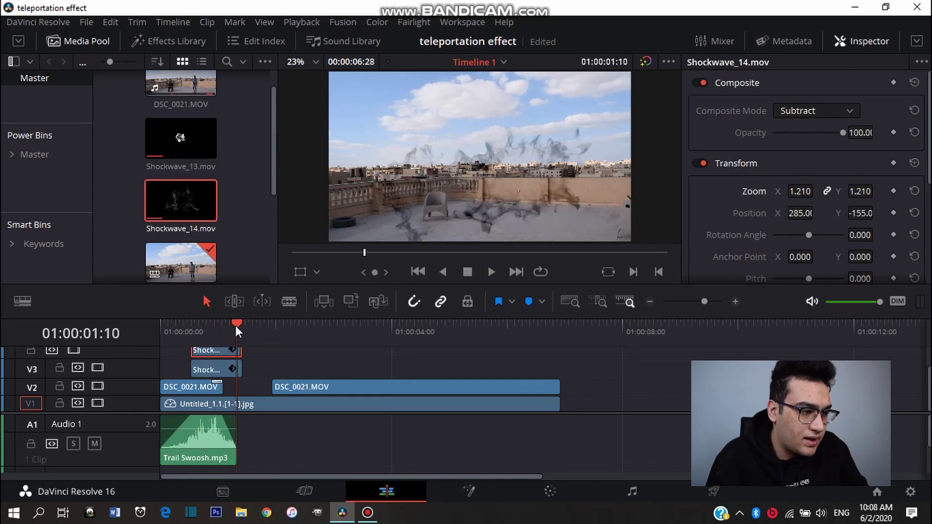
pyautogui.click(272, 331)
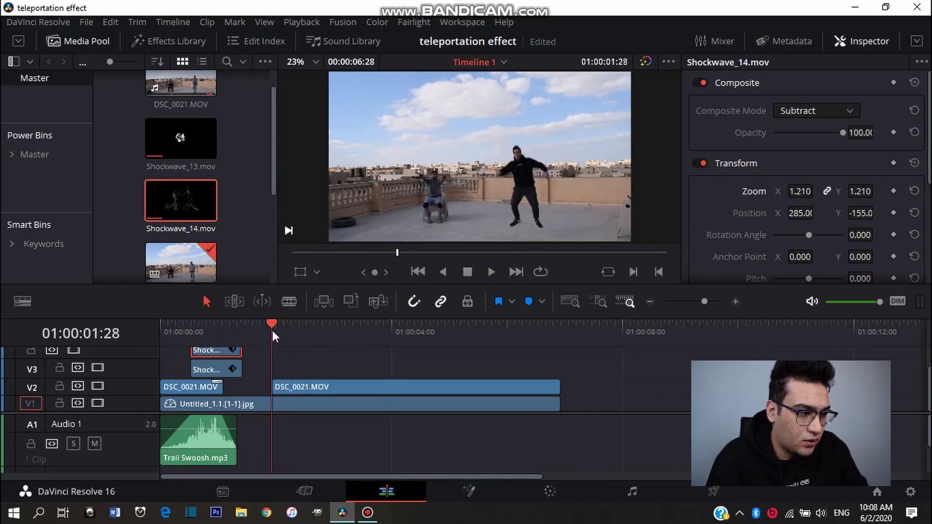
pyautogui.click(177, 454)
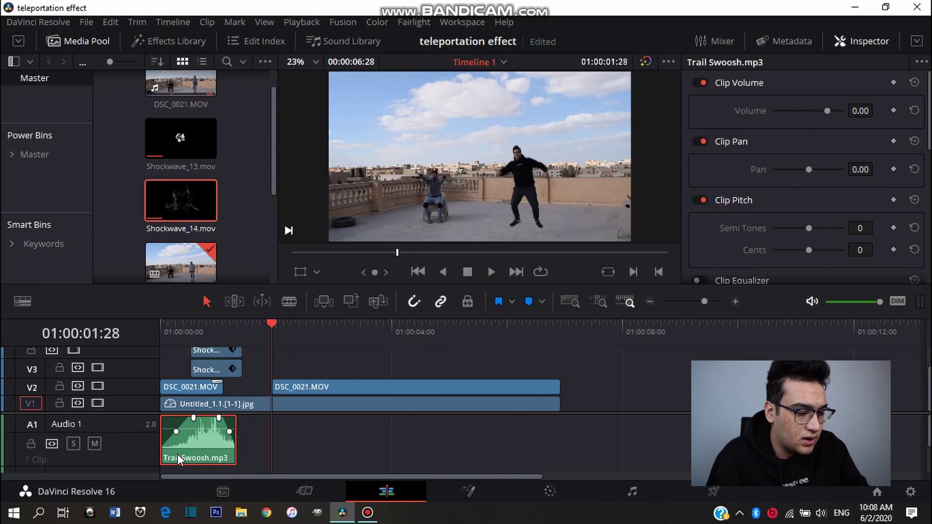
# - Paste a copy of the Trail Swoosh sound, undo an extra copy, and play the section
pyautogui.click(246, 349)
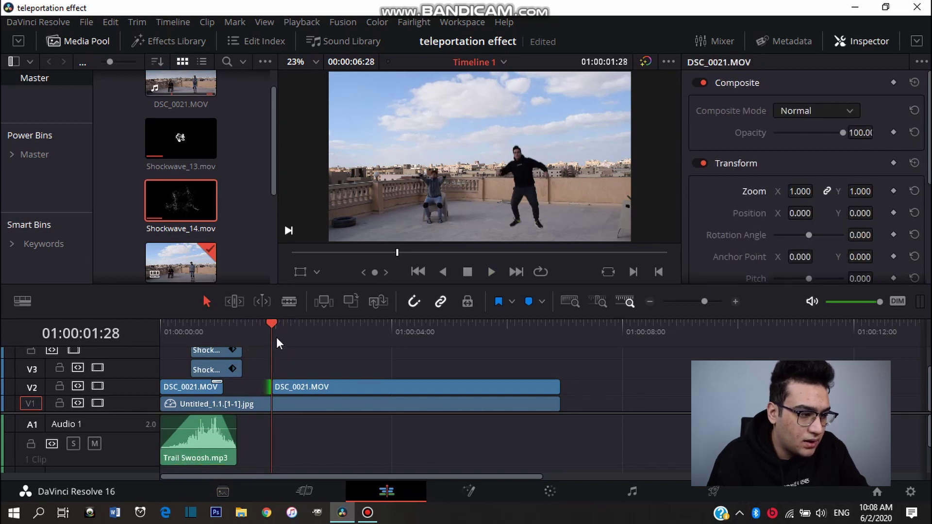
pyautogui.click(302, 448)
pyautogui.hotkey('ctrl', 'v')
pyautogui.hotkey('ctrl', 'v')
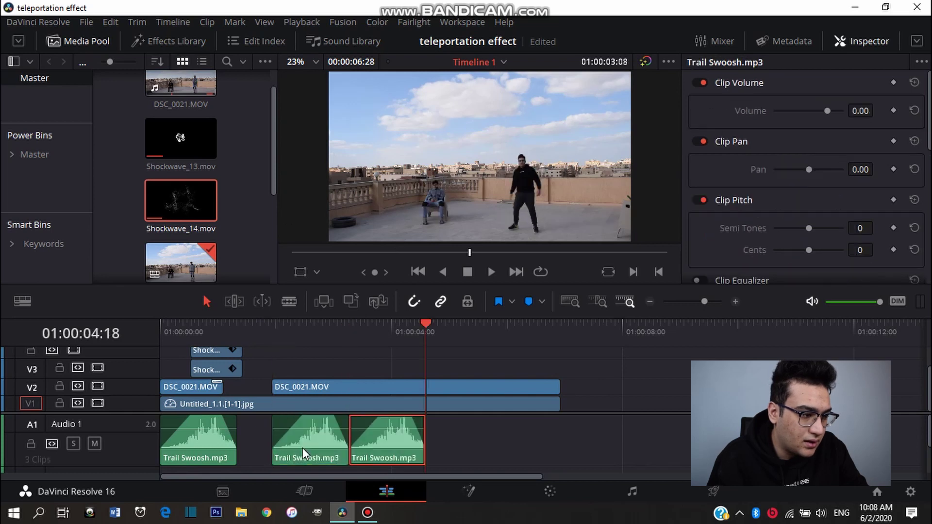
pyautogui.hotkey('ctrl', 'z')
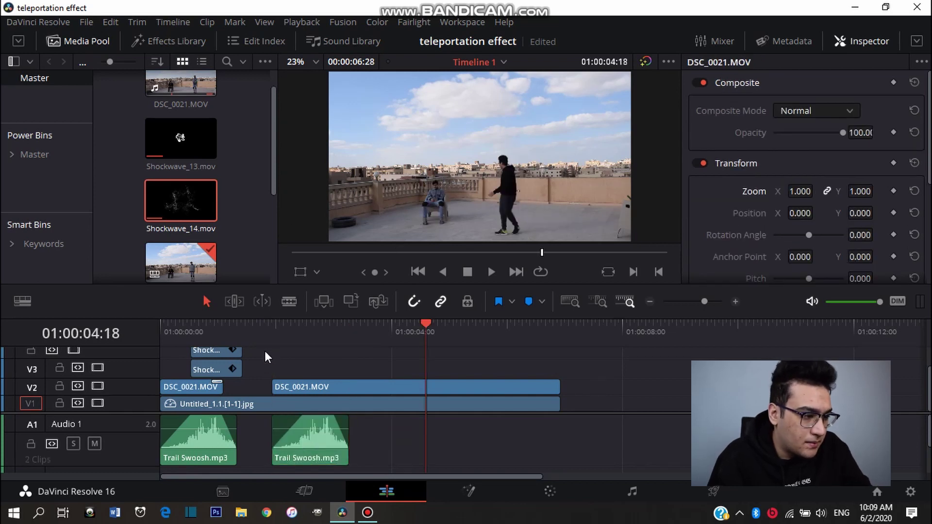
pyautogui.click(263, 333)
pyautogui.press('space')
pyautogui.press('space')
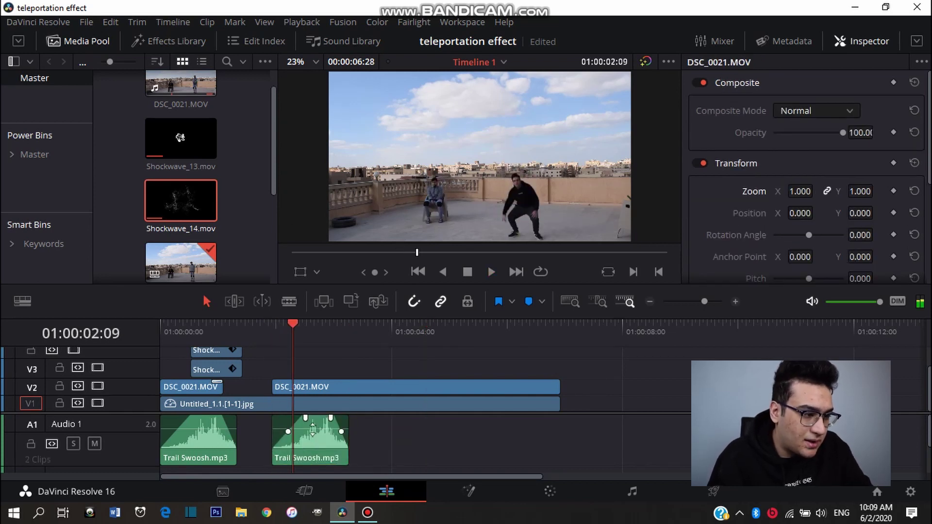
# - Reverse the pasted swoosh's clip speed and move it just before the second cut
pyautogui.click(311, 438)
pyautogui.rightClick(310, 439)
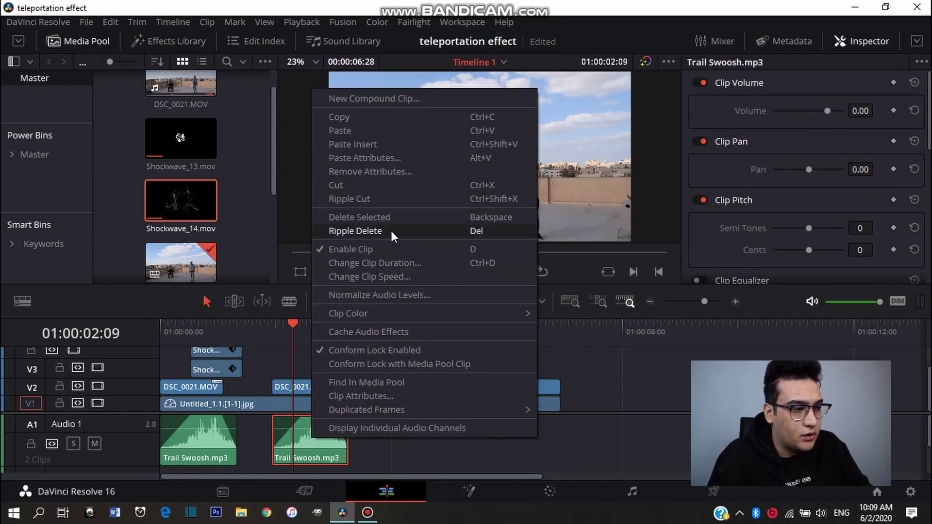
pyautogui.click(386, 276)
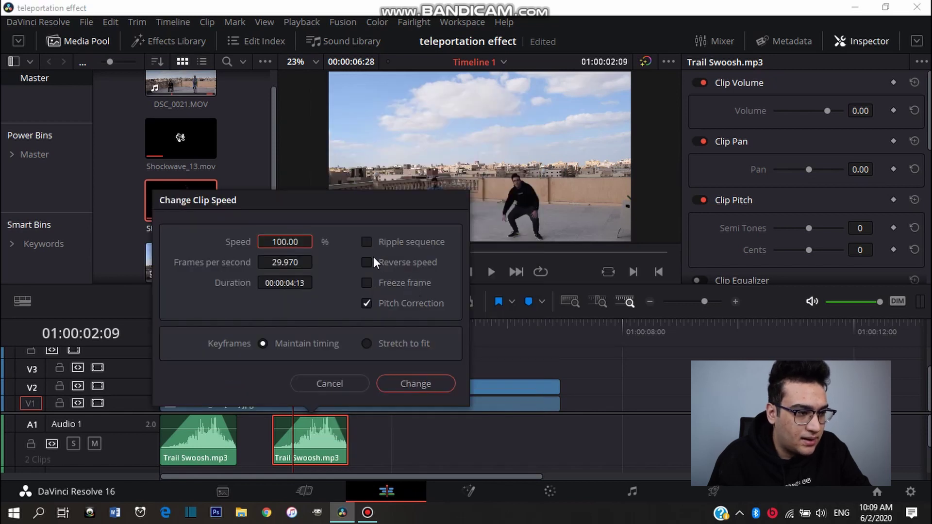
pyautogui.click(371, 264)
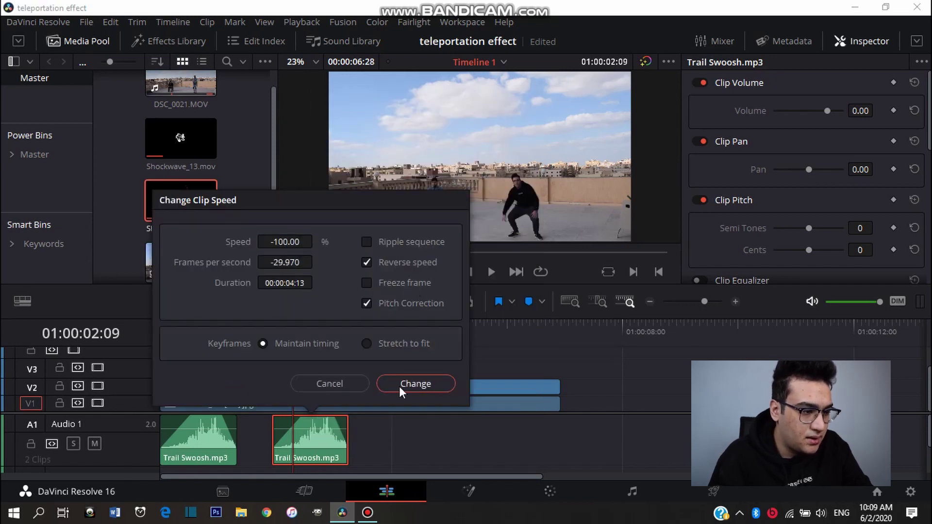
pyautogui.click(426, 386)
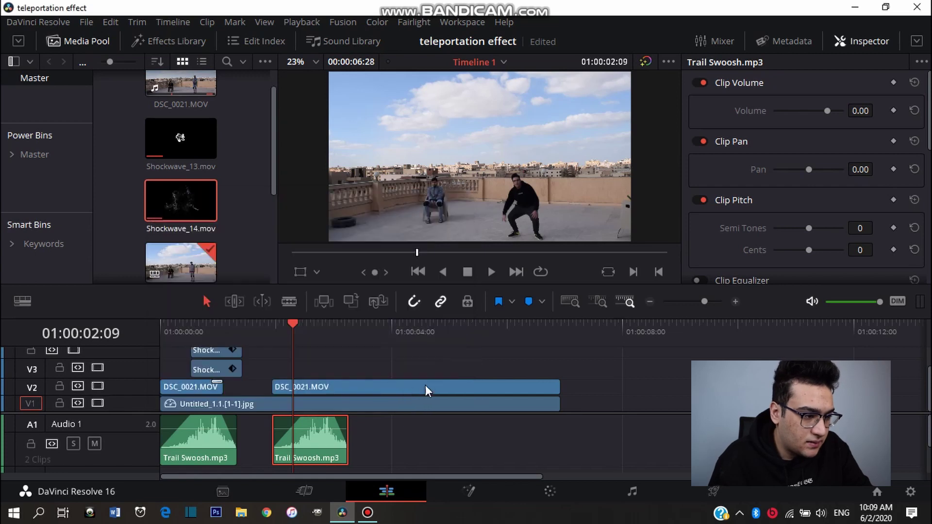
pyautogui.moveTo(313, 446); pyautogui.dragTo(292, 452)
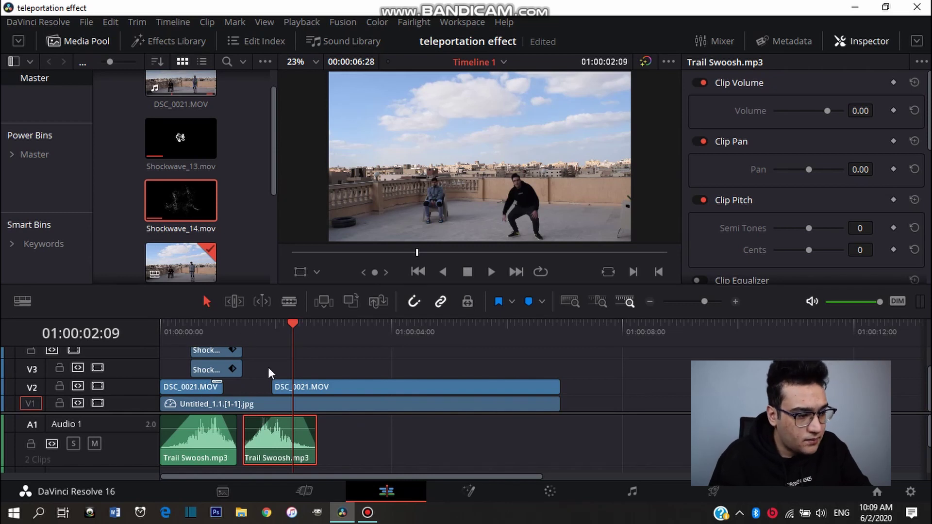
# - Paste copies of both shockwave clips and slide them to the second teleport cut
pyautogui.scroll(2, 260, 365)
pyautogui.moveTo(260, 365); pyautogui.dragTo(217, 348)
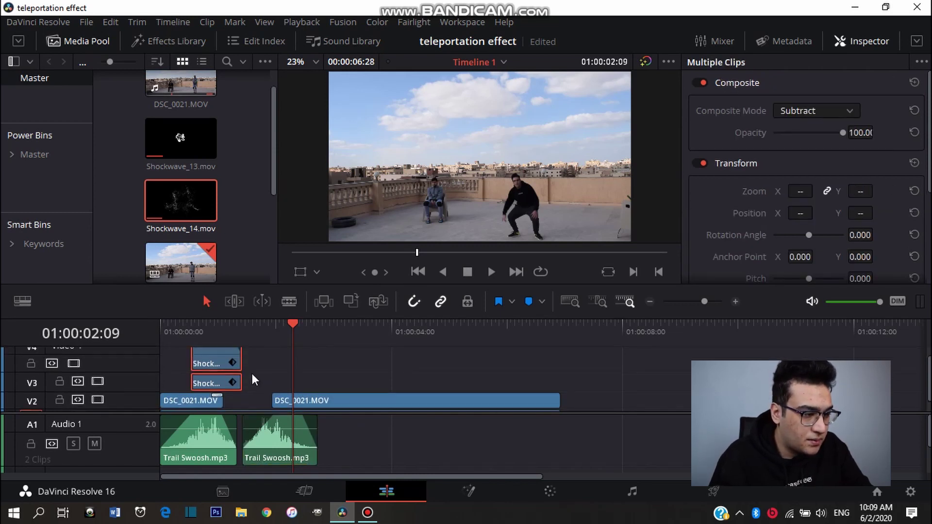
pyautogui.scroll(1, 252, 374)
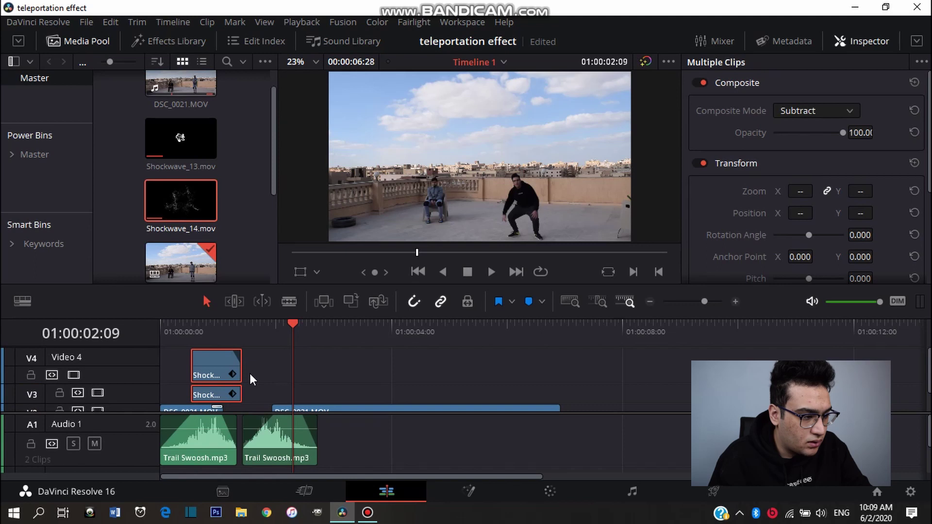
pyautogui.click(250, 374)
pyautogui.hotkey('ctrl', 'v')
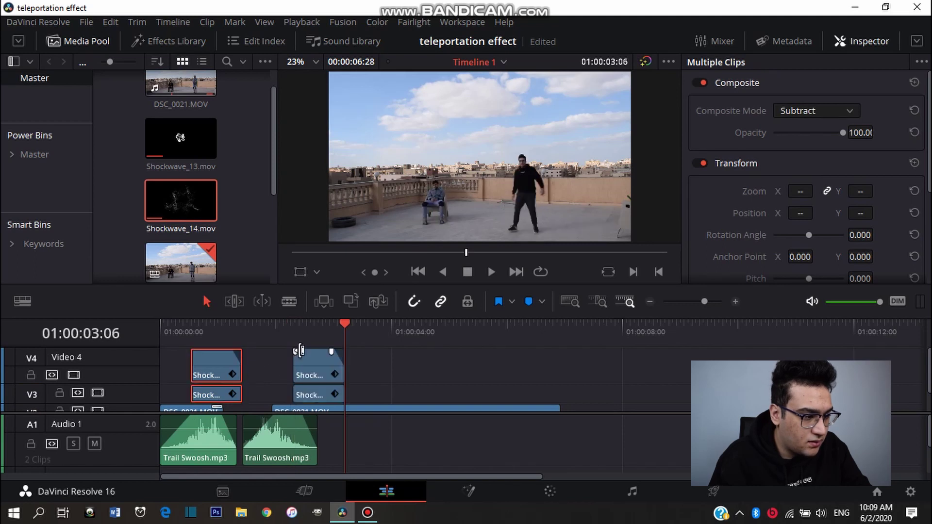
pyautogui.press('Up')
pyautogui.press('Up')
pyautogui.click(322, 365)
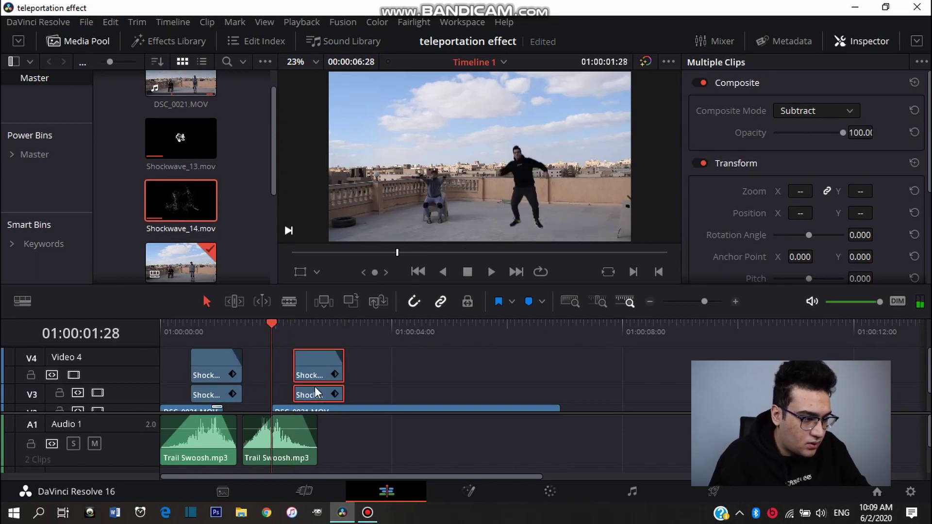
pyautogui.moveTo(314, 387); pyautogui.dragTo(281, 391)
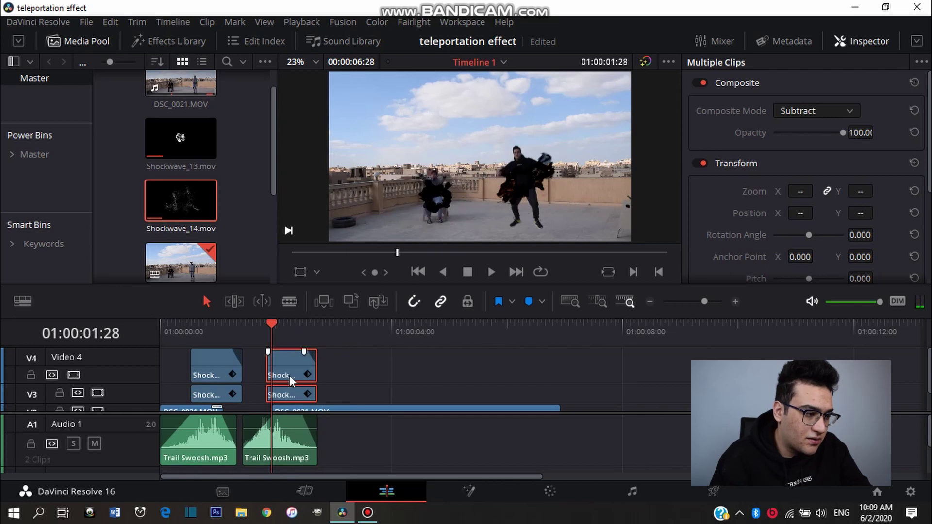
# - Set the shockwave copies to reverse speed via Change Clip Speed
pyautogui.rightClick(291, 374)
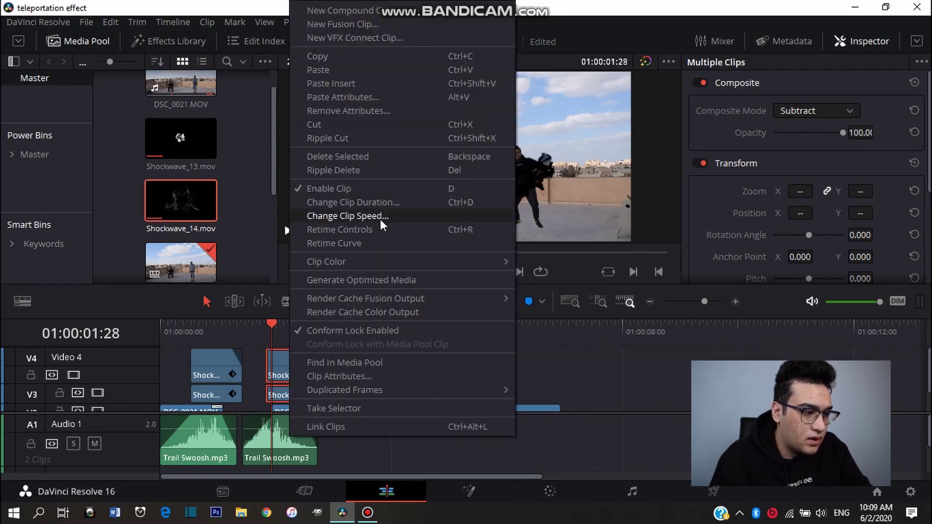
pyautogui.click(397, 218)
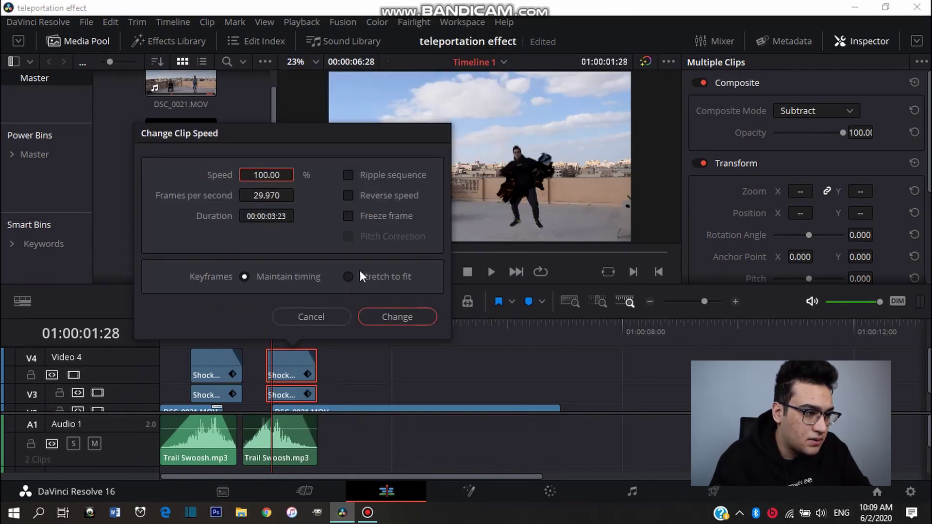
pyautogui.click(355, 195)
pyautogui.click(377, 315)
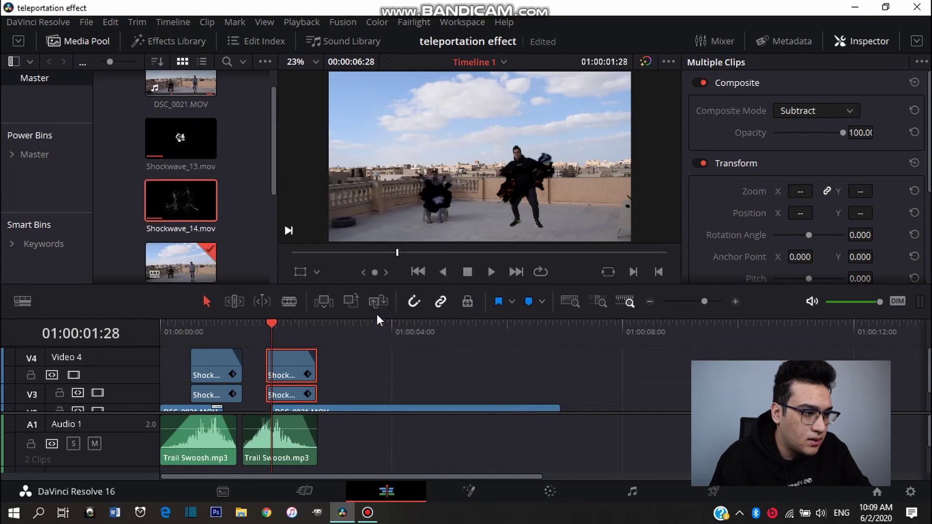
# - Play the edited timeline from near the start to preview both teleports
pyautogui.click(185, 331)
pyautogui.press('space')
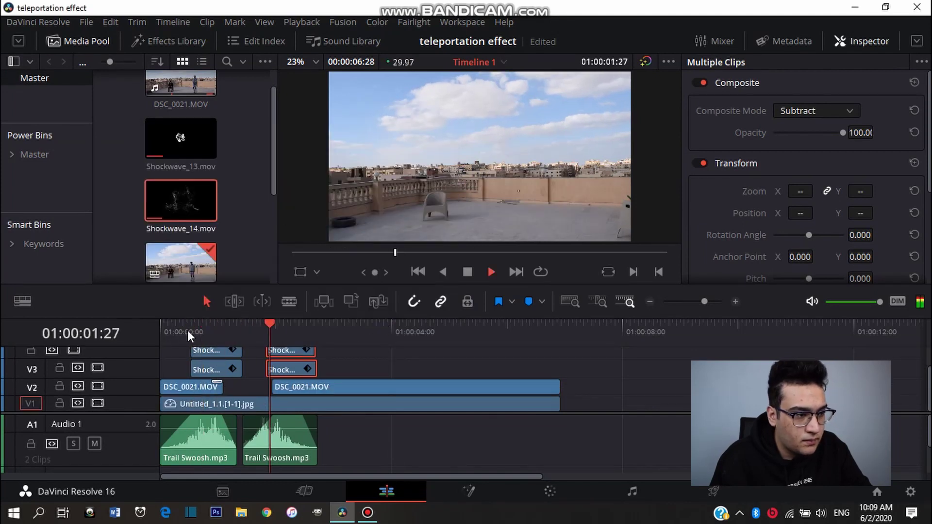
pyautogui.press('space')
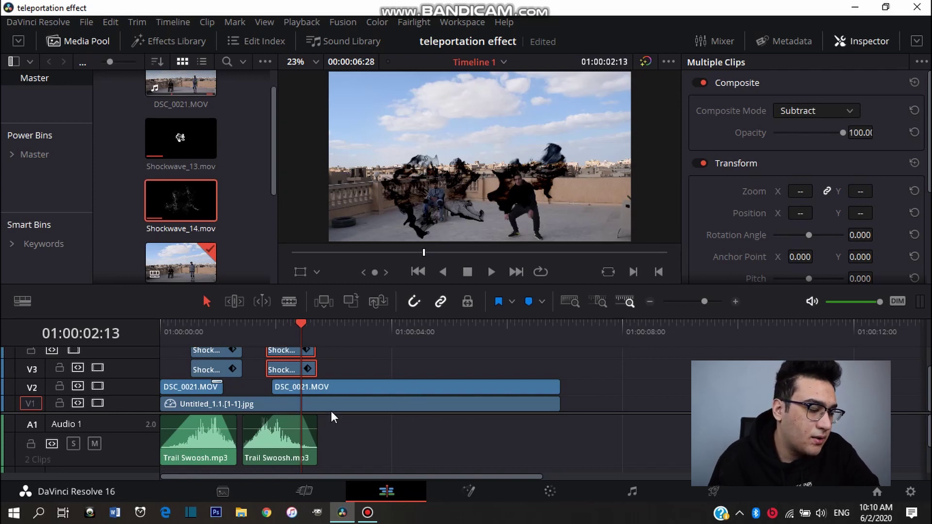
pyautogui.scroll(2, 372, 395)
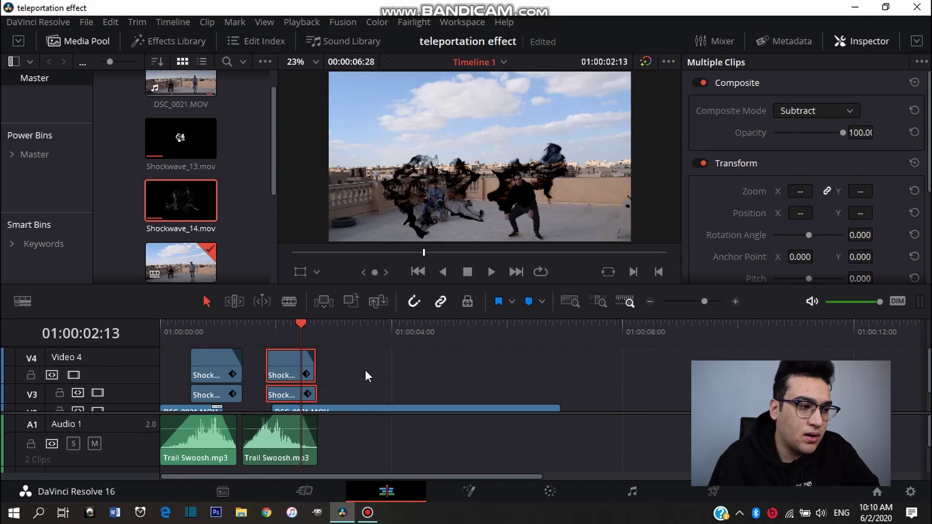
pyautogui.scroll(-2, 365, 370)
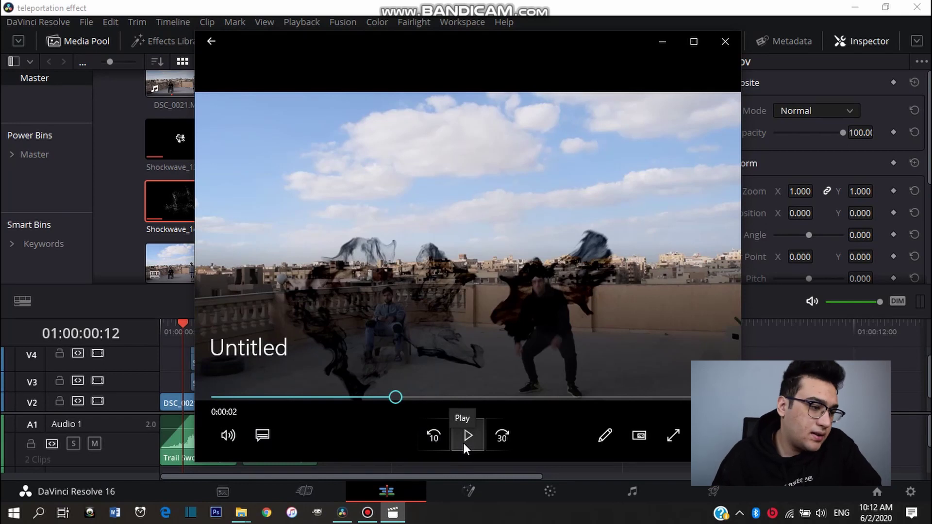
# - Play the 'Untitled' video, then scrub back and forth over the shockwave bursts at both teleports
pyautogui.click(464, 444)
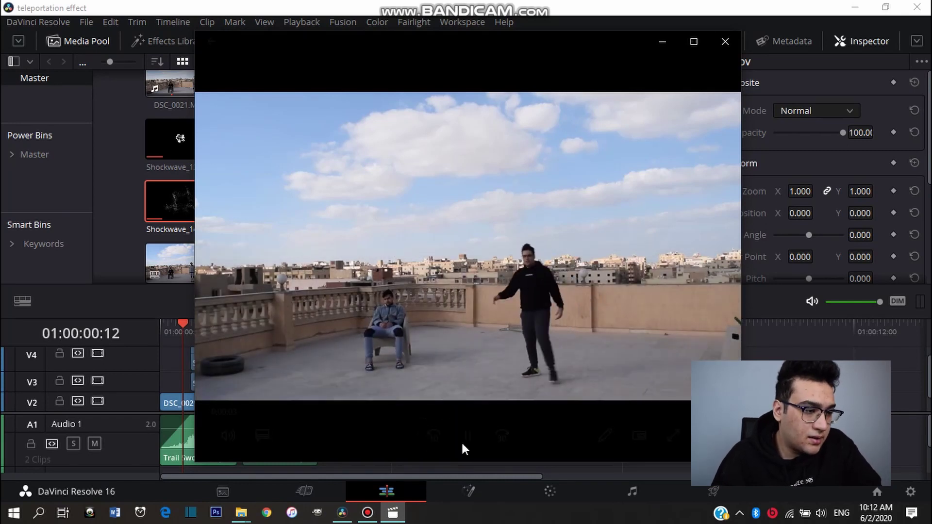
pyautogui.click(214, 397)
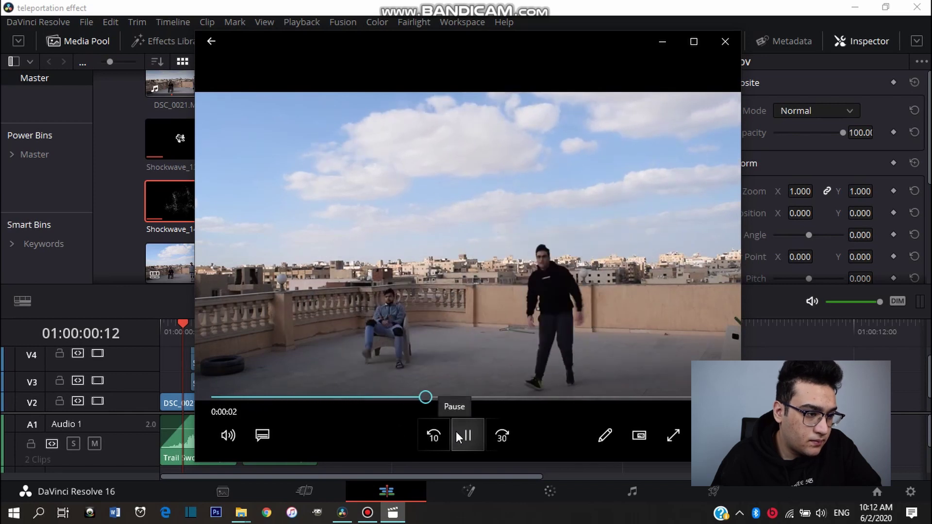
pyautogui.click(213, 398)
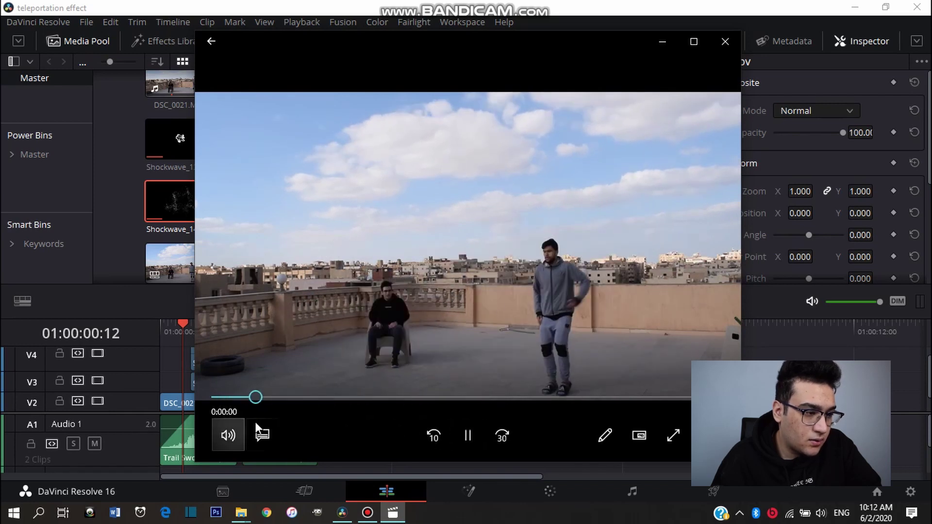
pyautogui.click(468, 431)
pyautogui.moveTo(419, 401)
pyautogui.mouseDown()
pyautogui.moveTo(350, 413)
pyautogui.moveTo(357, 400)
pyautogui.mouseUp()
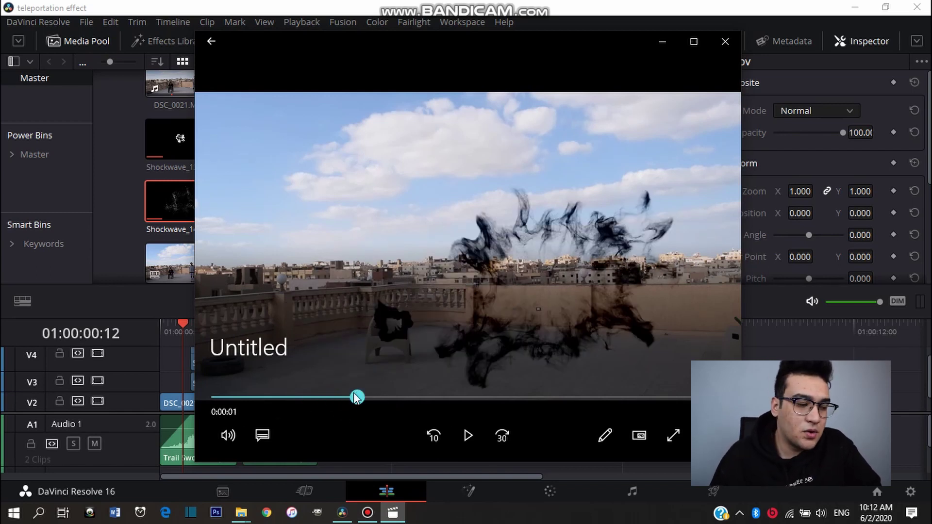
pyautogui.moveTo(355, 397)
pyautogui.mouseDown()
pyautogui.moveTo(204, 395)
pyautogui.moveTo(322, 398)
pyautogui.mouseUp()
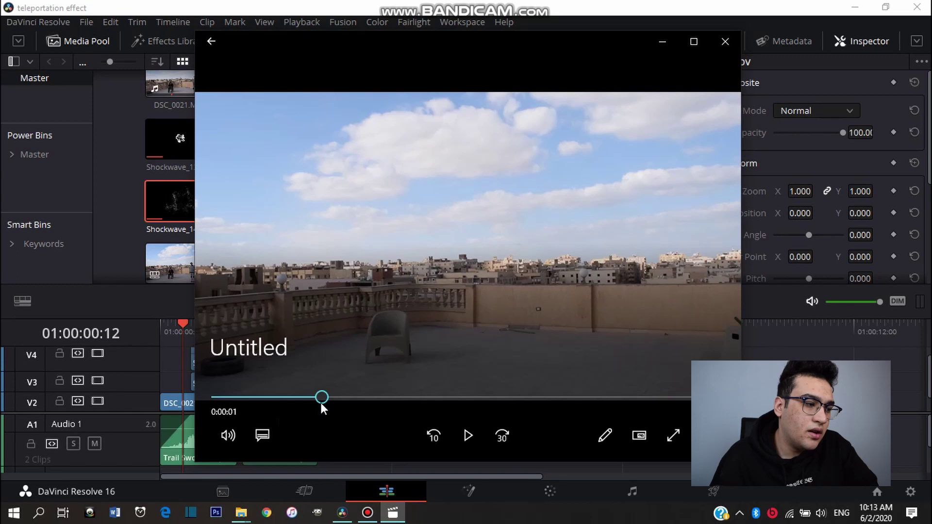
pyautogui.moveTo(321, 400); pyautogui.dragTo(291, 403)
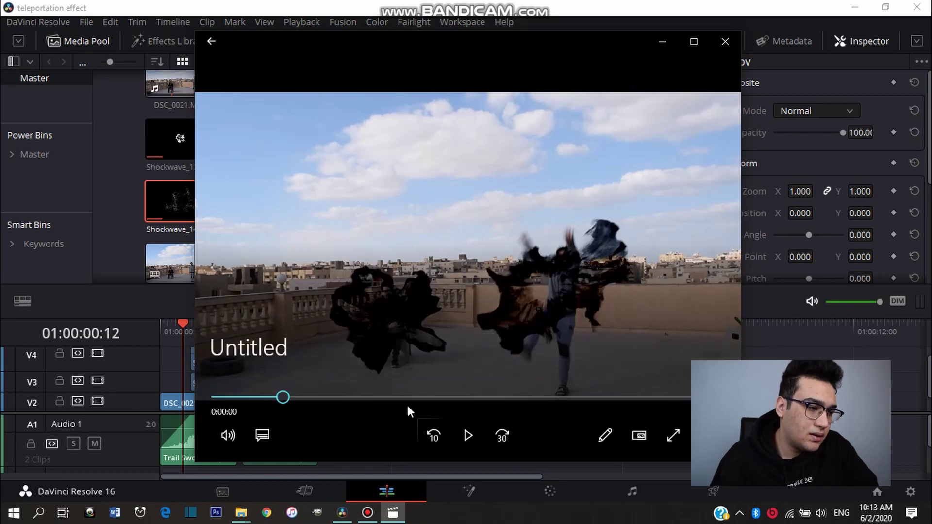
pyautogui.click(468, 436)
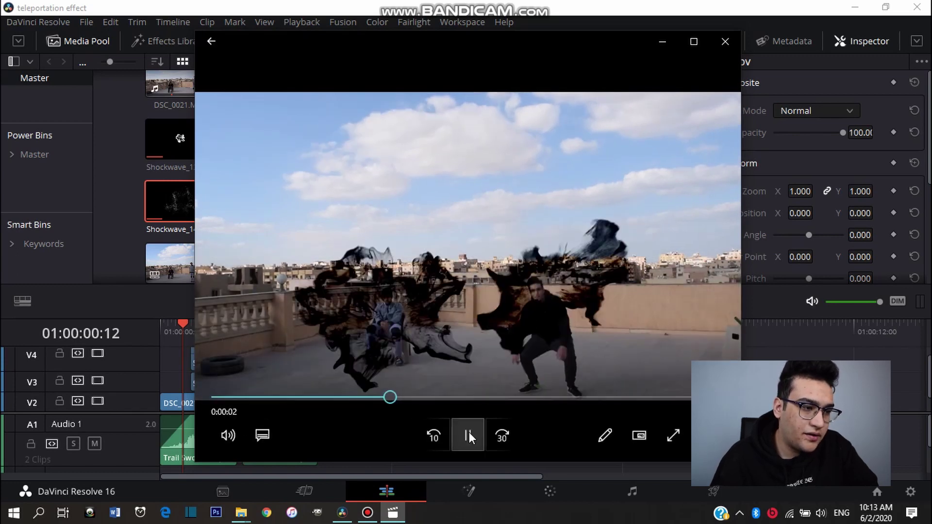
pyautogui.click(469, 435)
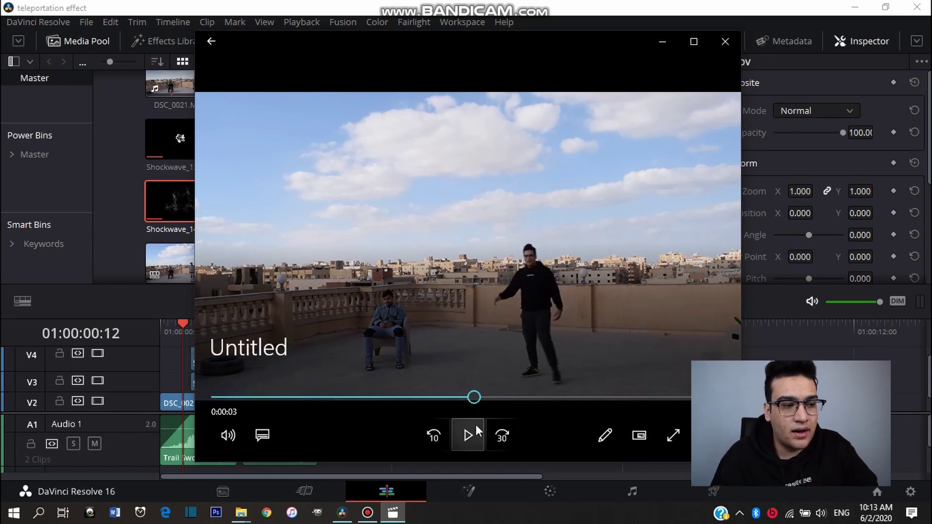
pyautogui.moveTo(475, 394); pyautogui.dragTo(363, 412)
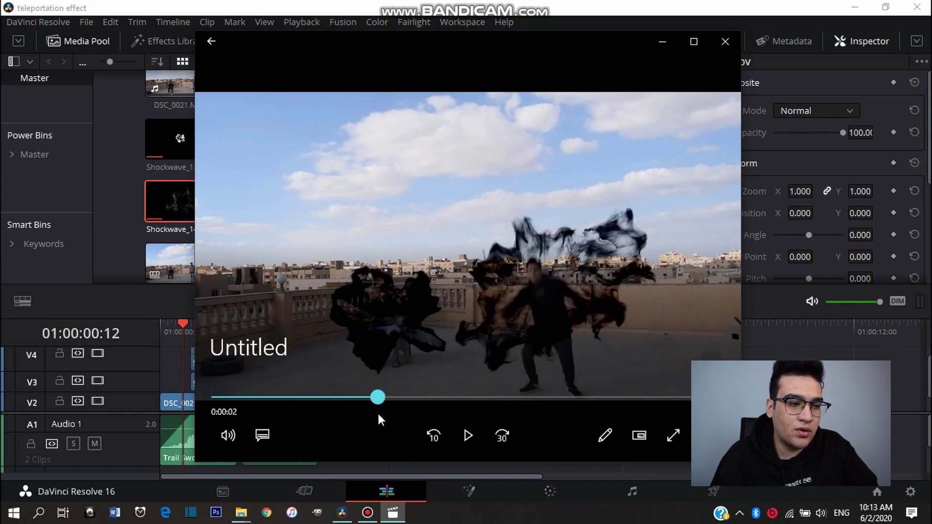